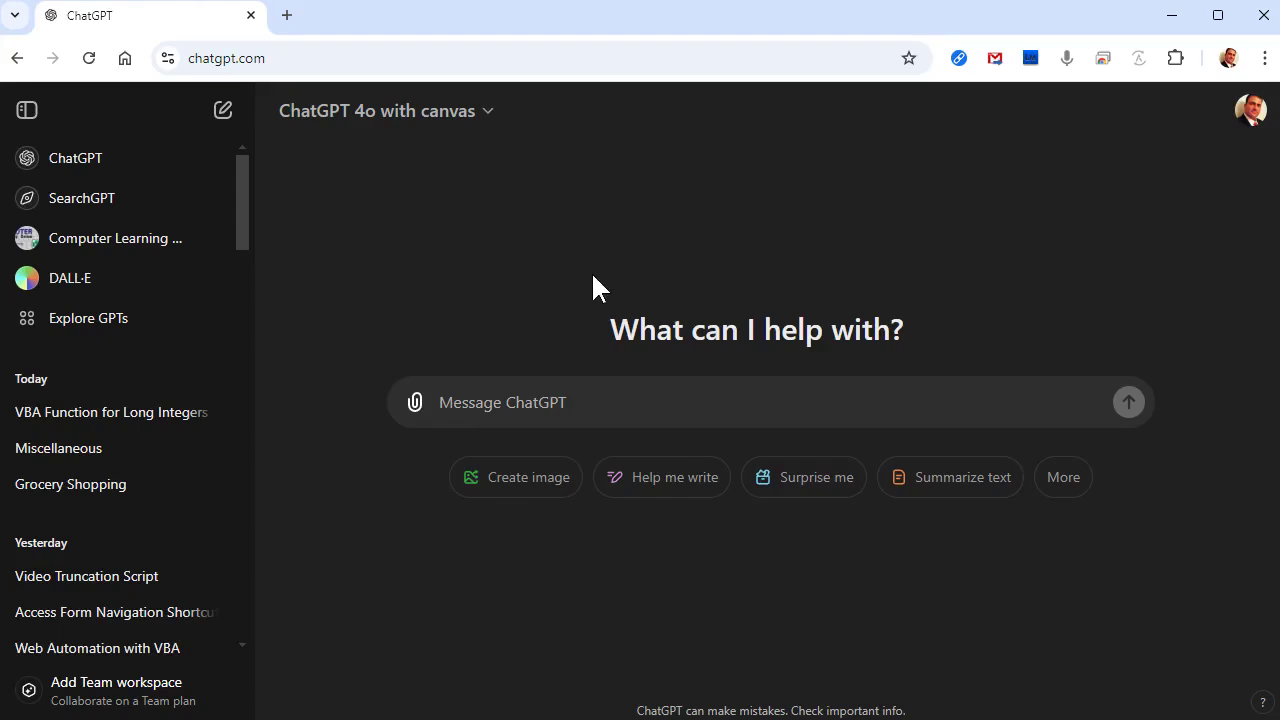
- Using the canvas model, ask ChatGPT for a warm, heartfelt birthday letter for Mom
left_click(420, 116)
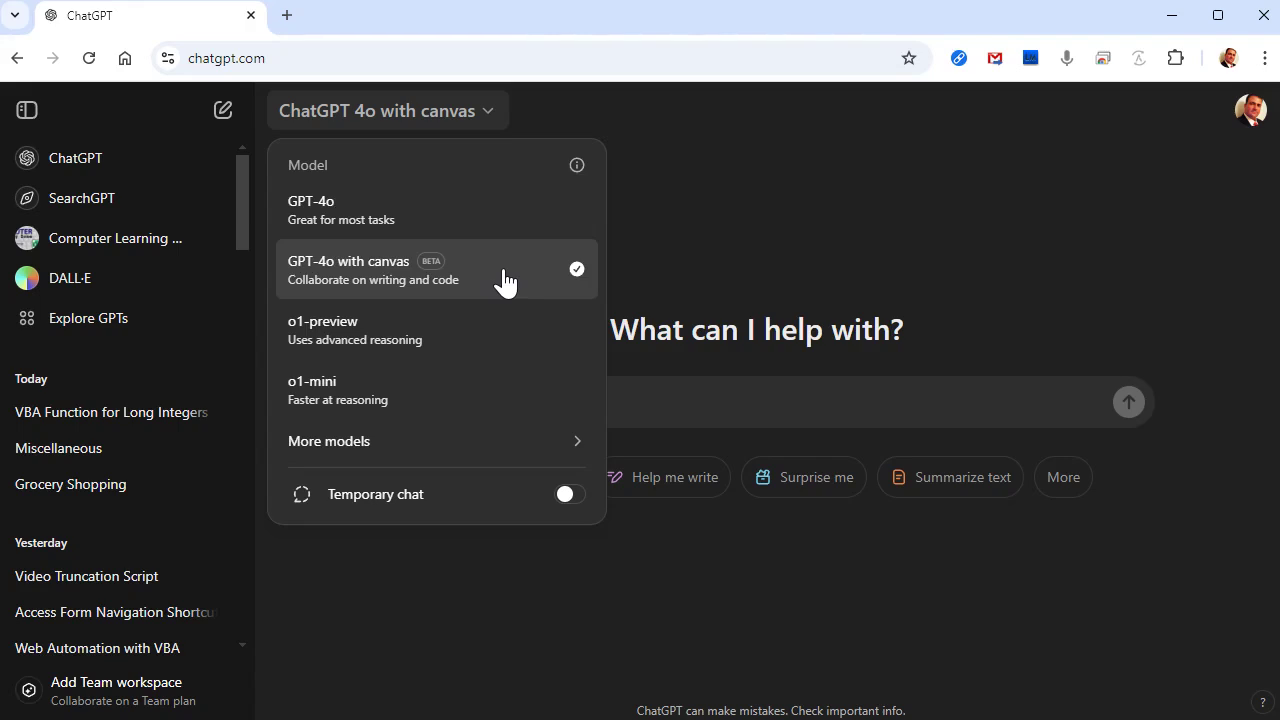
left_click(752, 398)
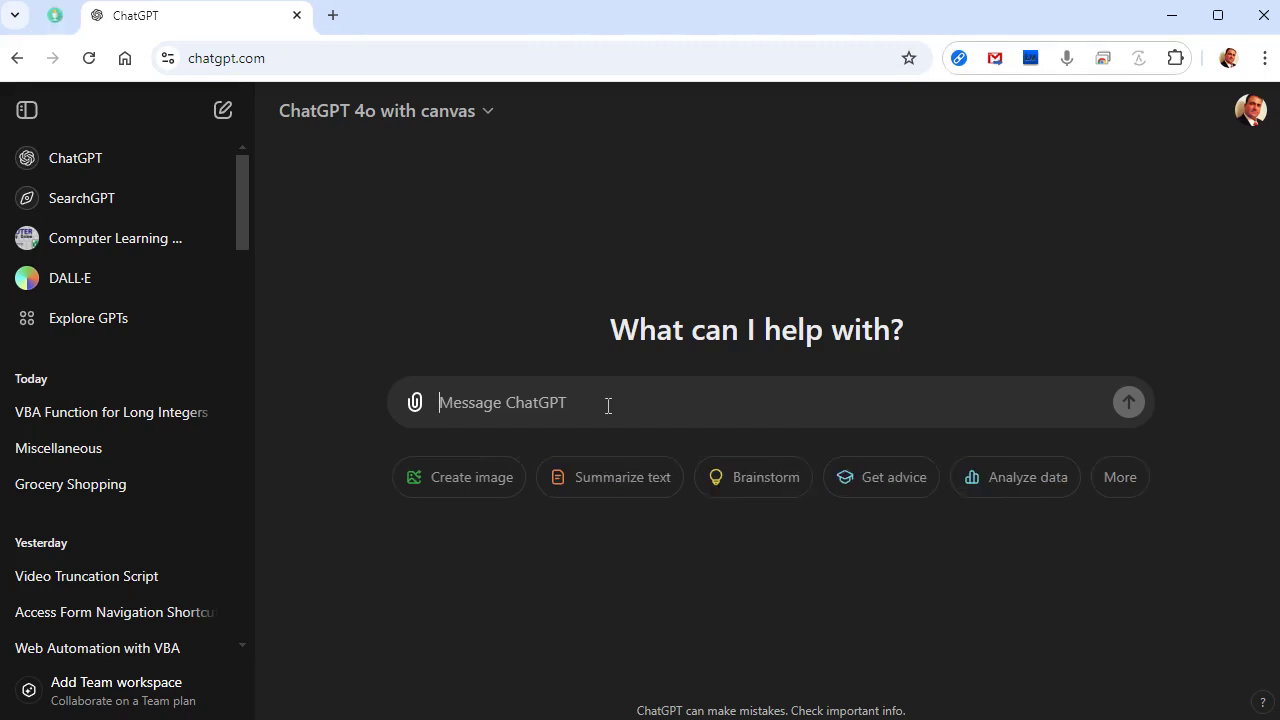
type("its my")
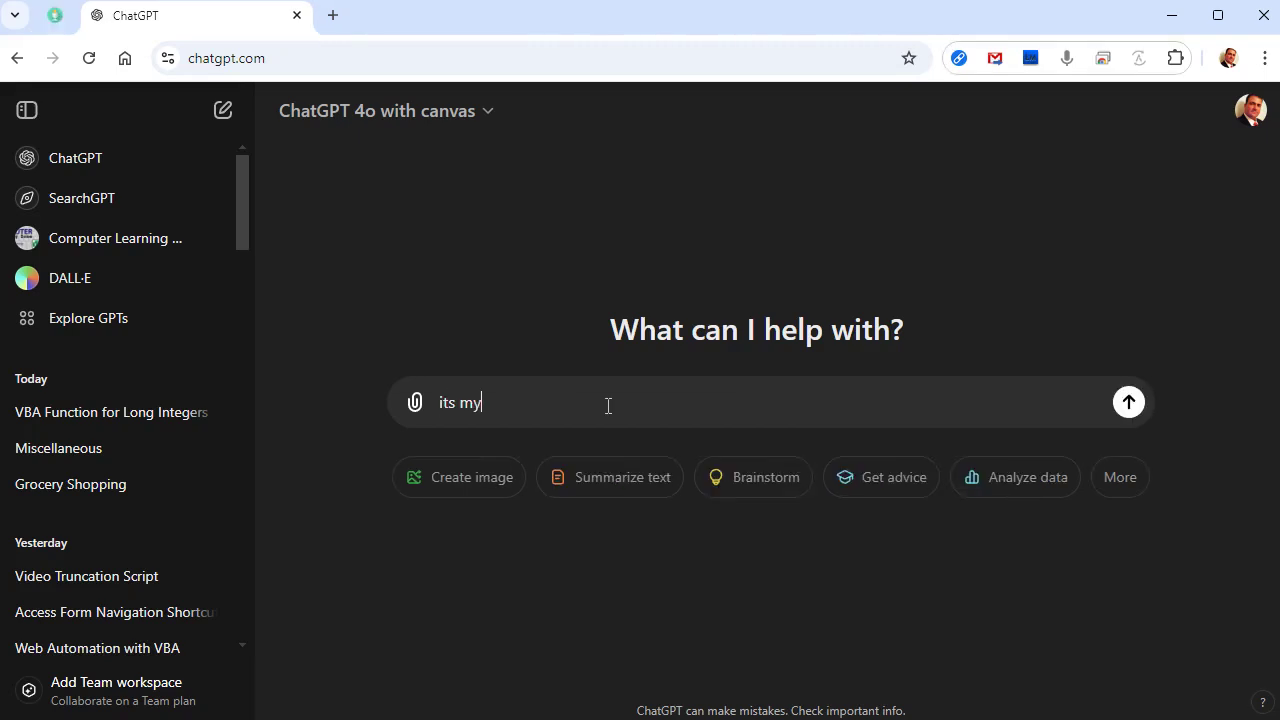
type(" moms birthday soon . lets wr")
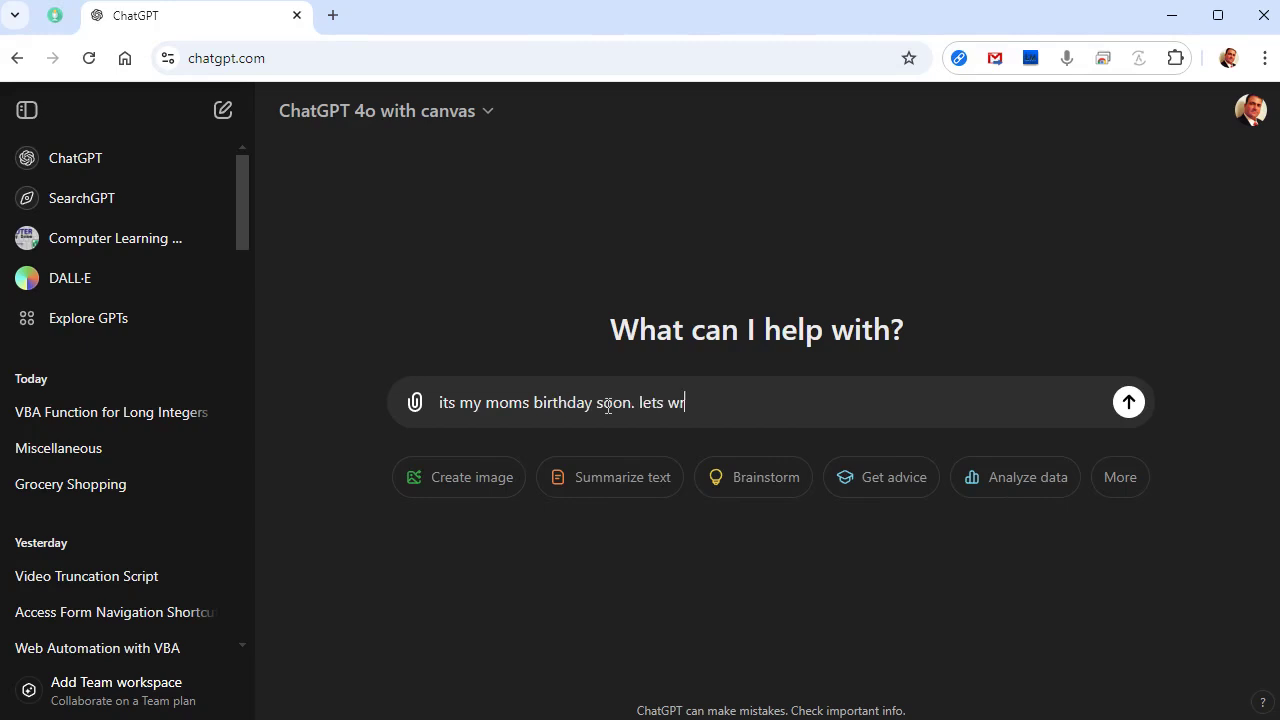
type("ite her a happy birt")
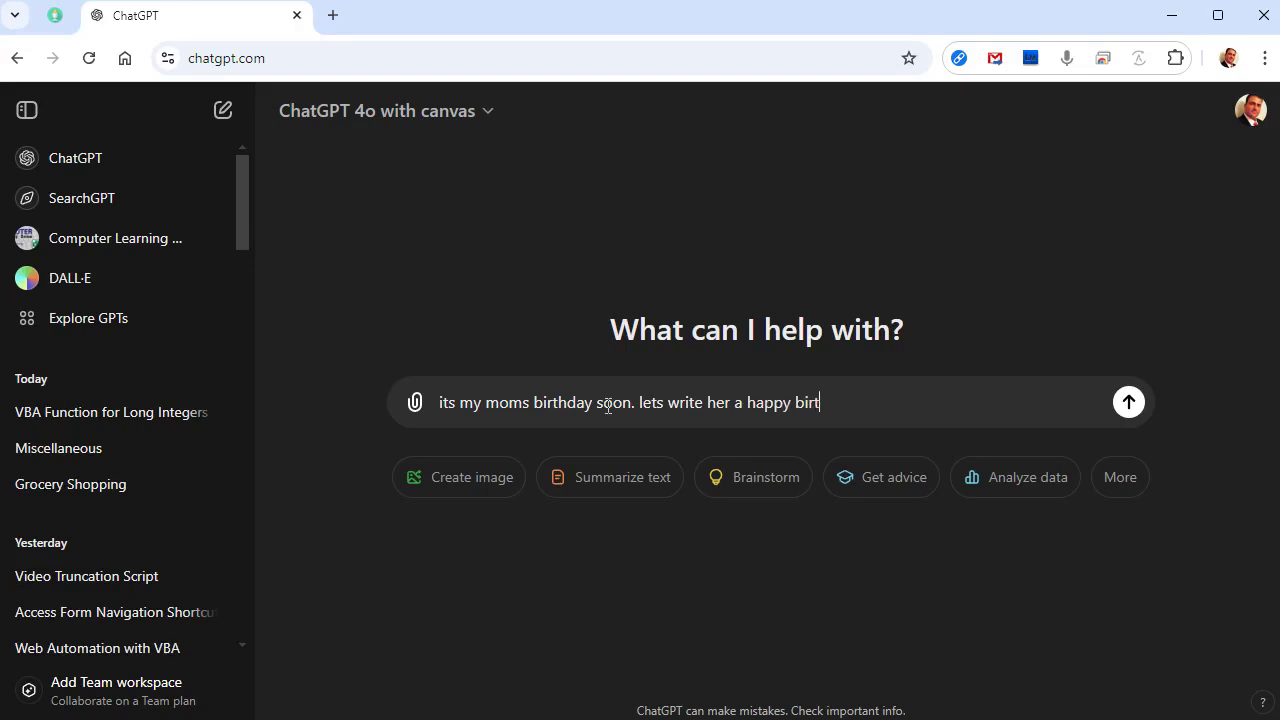
type("hday letter. make it ")
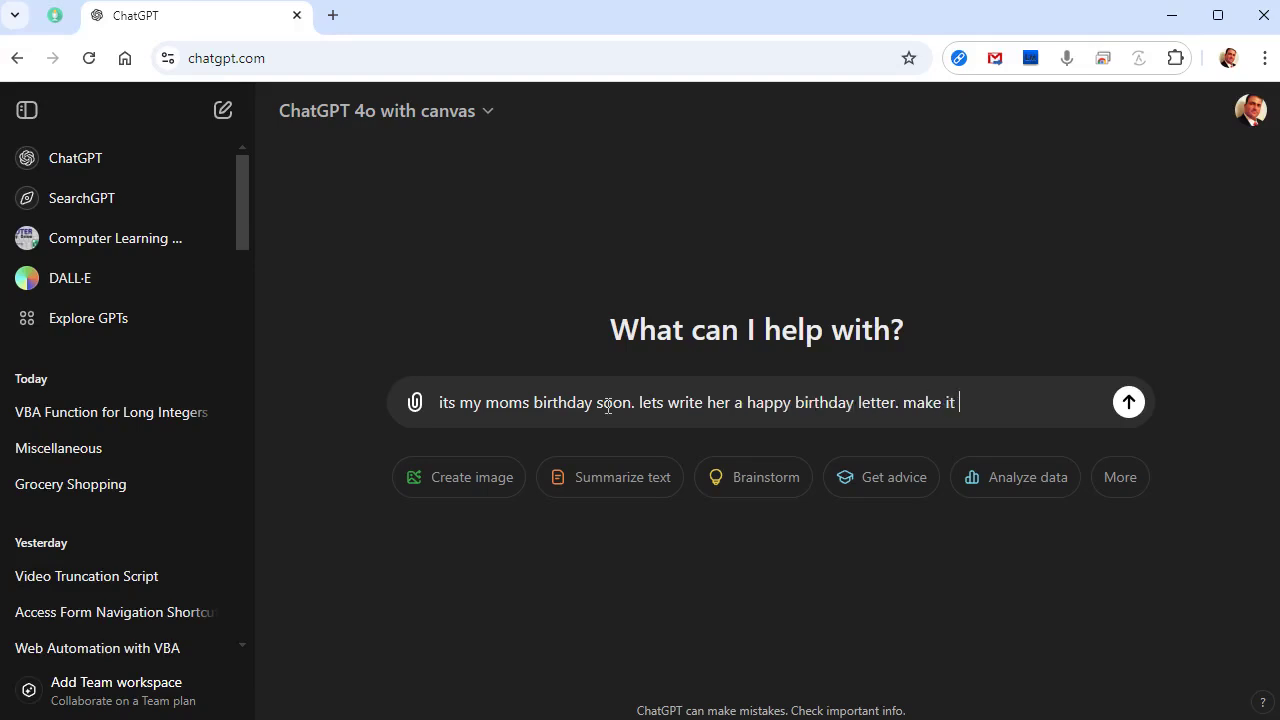
type("warm and fuzzy.")
key("Return")
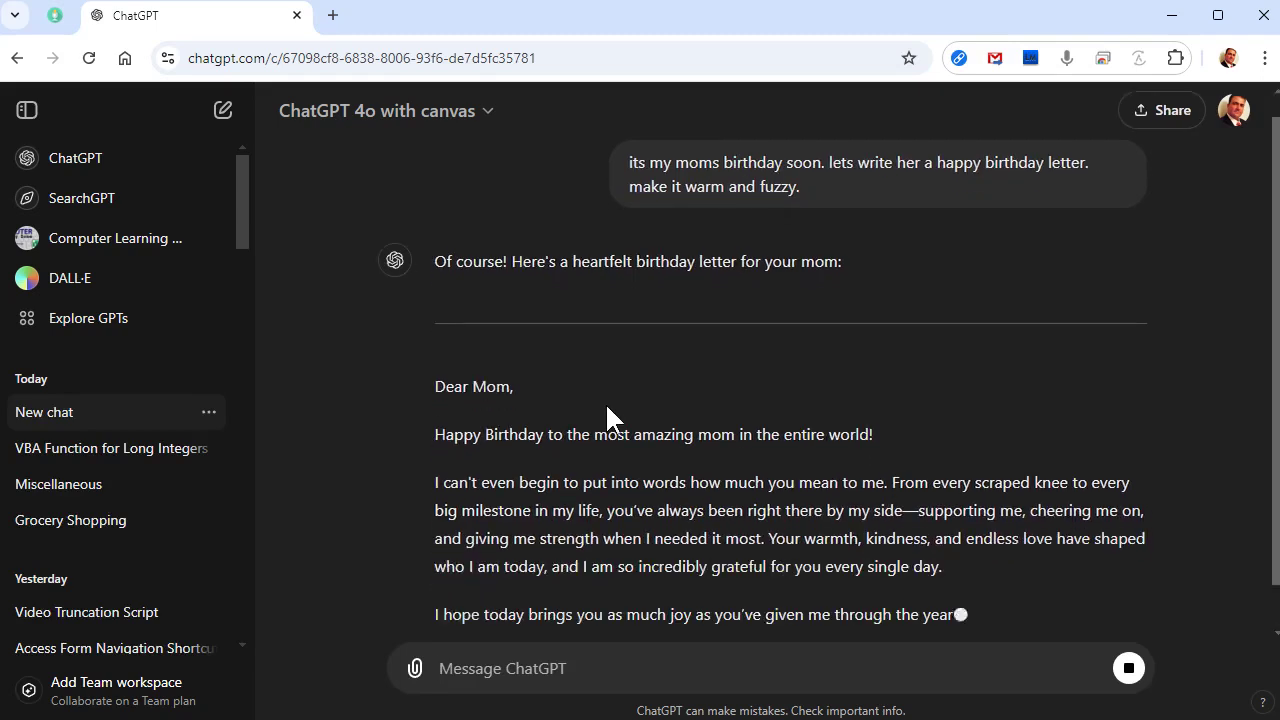
scroll(674, 414, "down", 5)
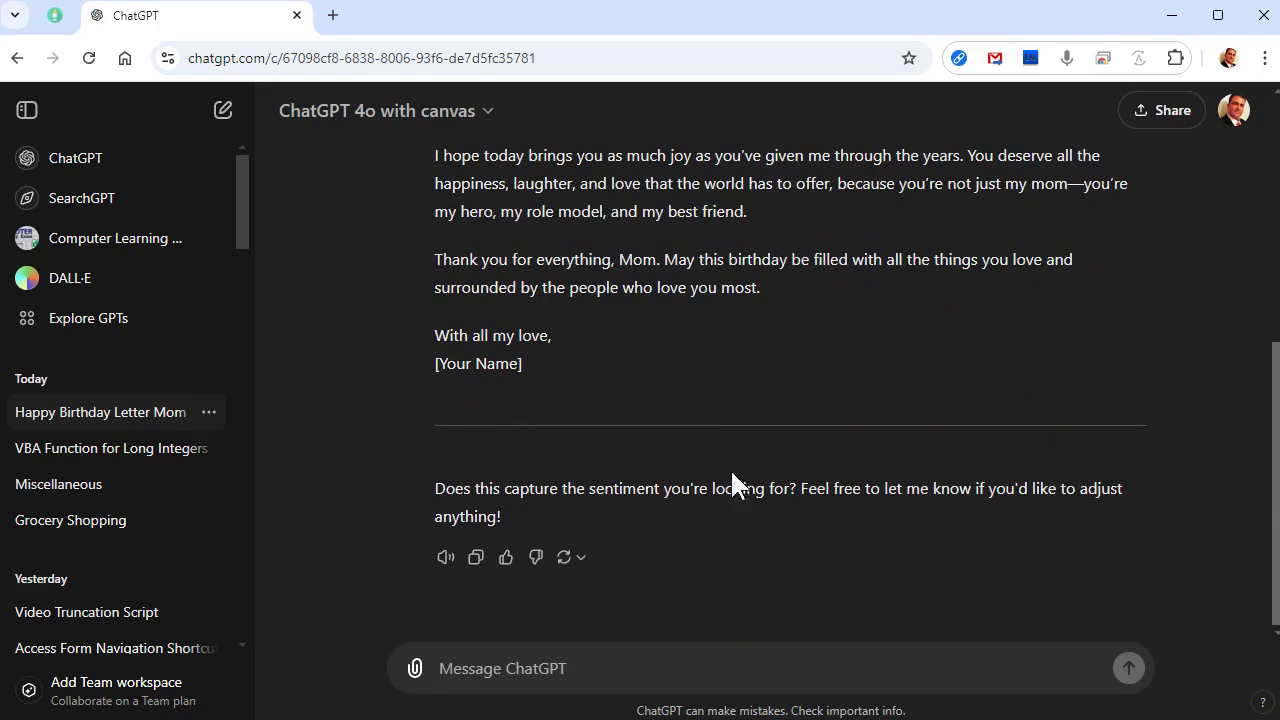
left_click(667, 651)
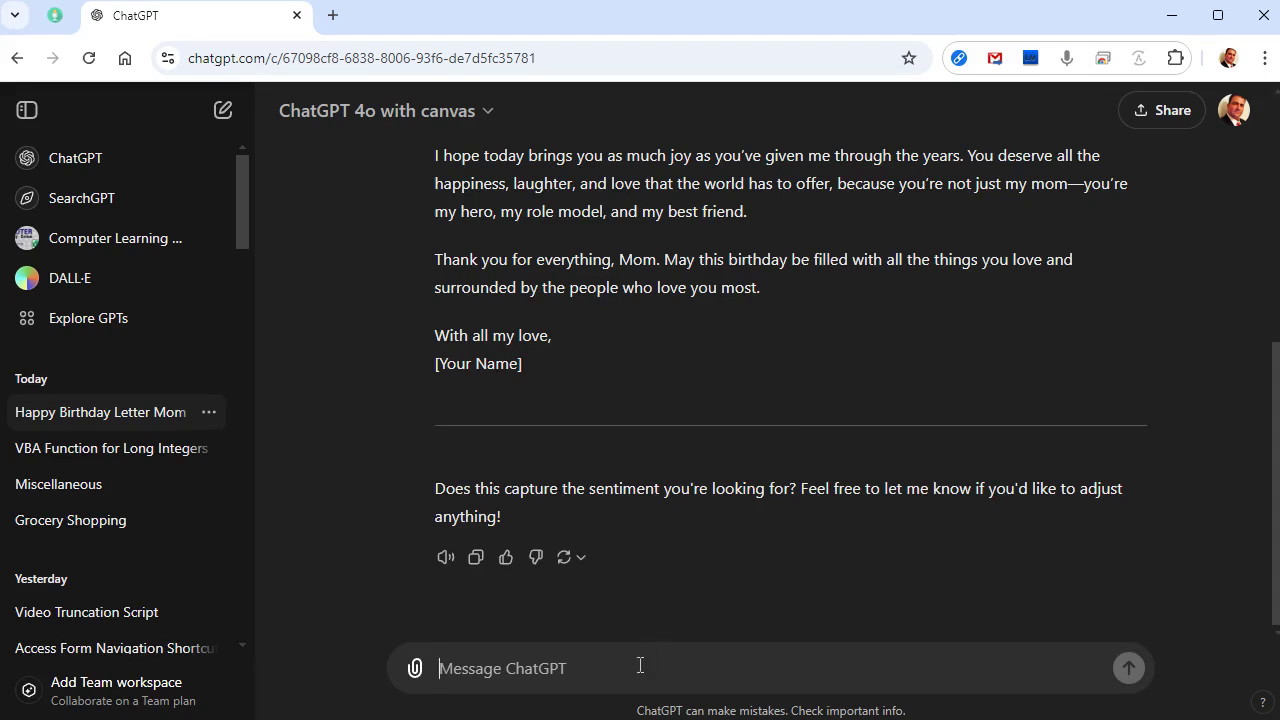
- Ask ChatGPT to put the birthday letter into a canvas document
type("put that in a canvas please")
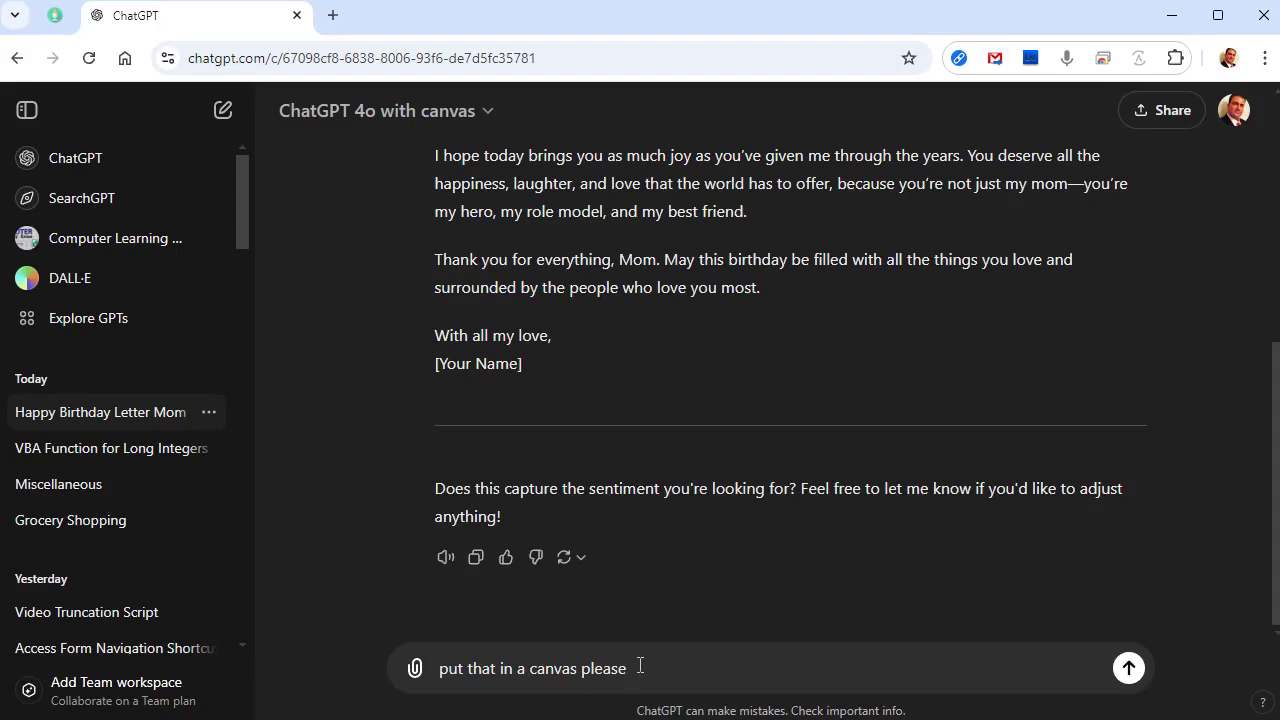
key("Return")
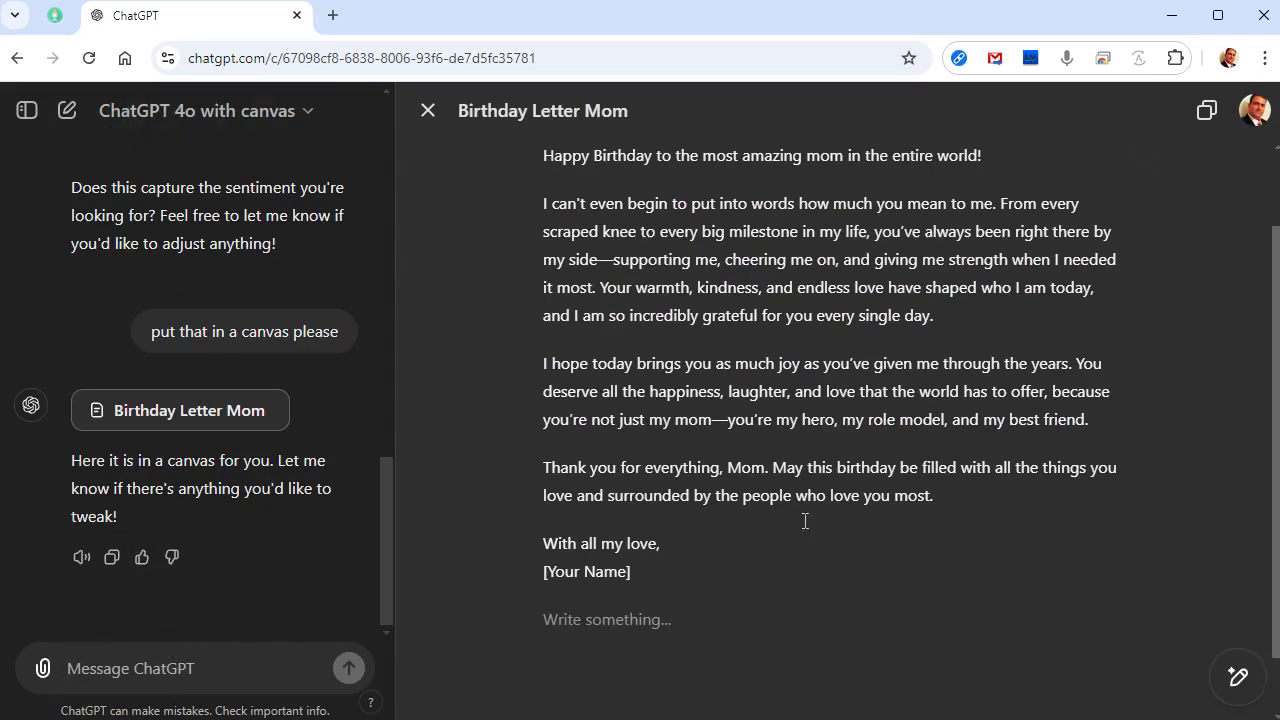
scroll(940, 400, "up", 1)
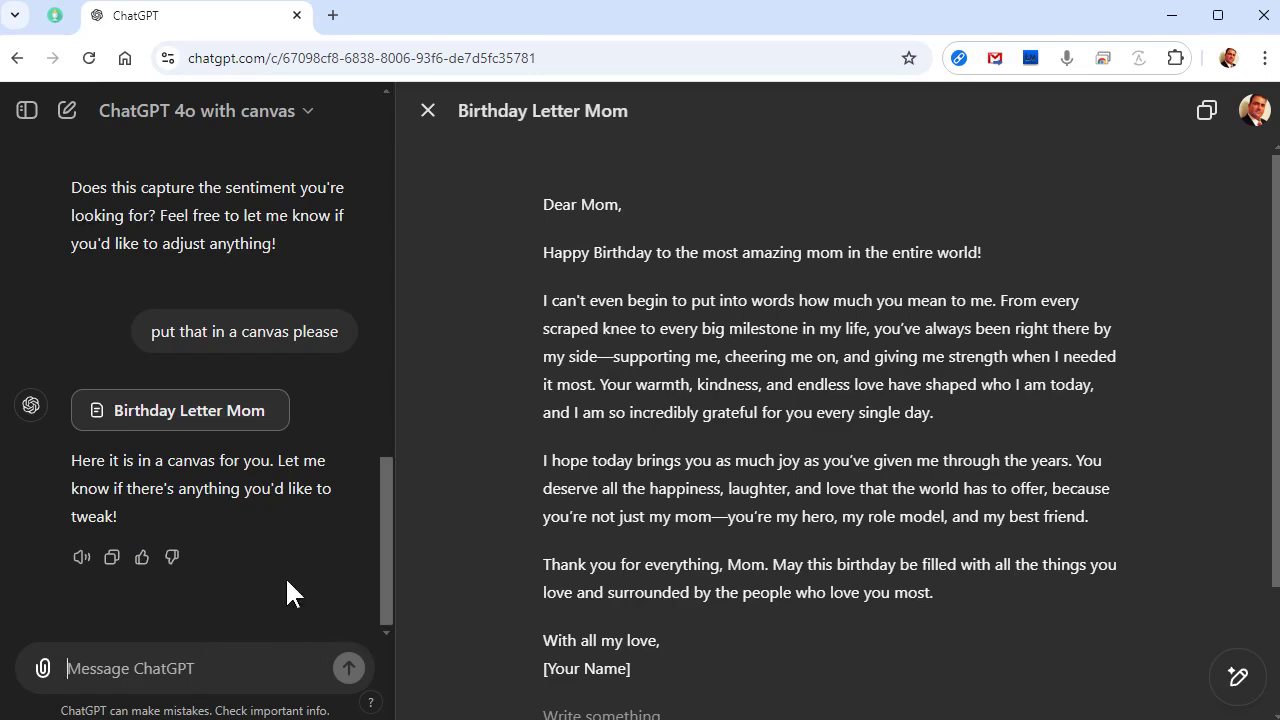
- Ask ChatGPT to change the greeting from 'Dear Mom' to 'Dear Mama'
type("change dear mom to dead mama")
key("BackSpace")
key("BackSpace")
key("BackSpace")
key("BackSpace")
key("BackSpace")
key("BackSpace")
type("r mama")
key("Return")
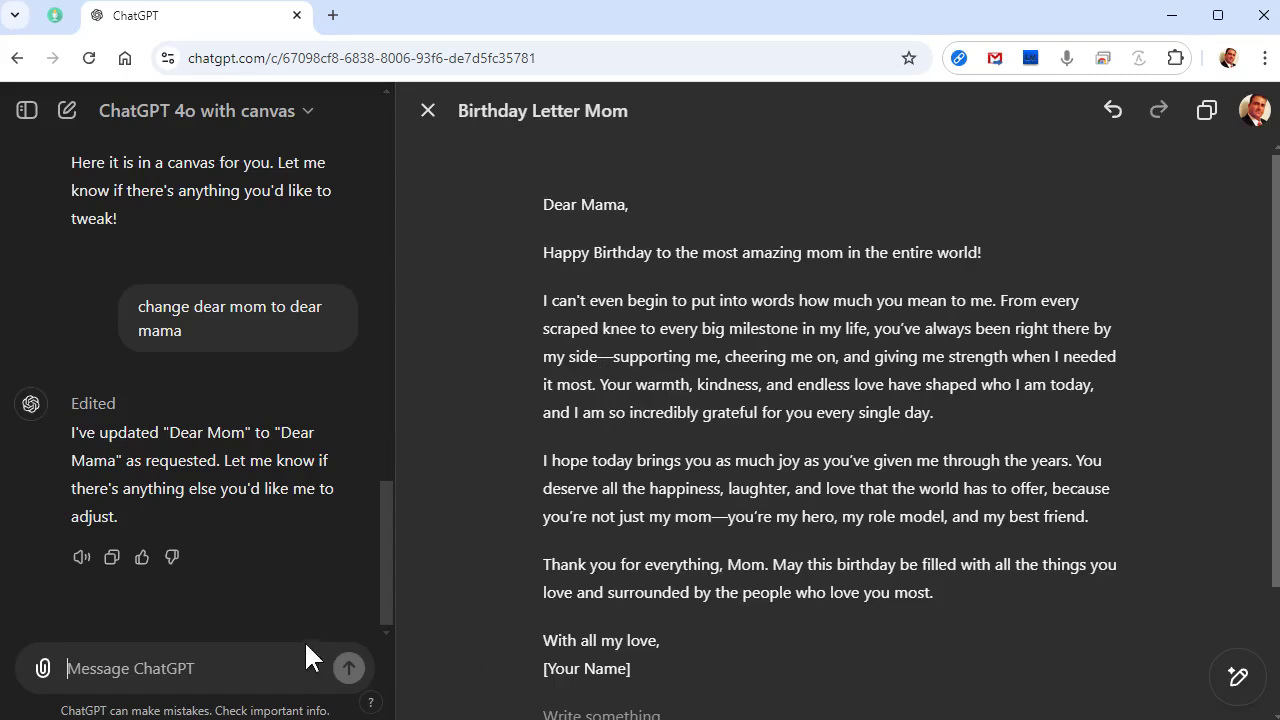
- Request that the em dashes be removed and those passages rewritten as complete sentences
type("remove ")
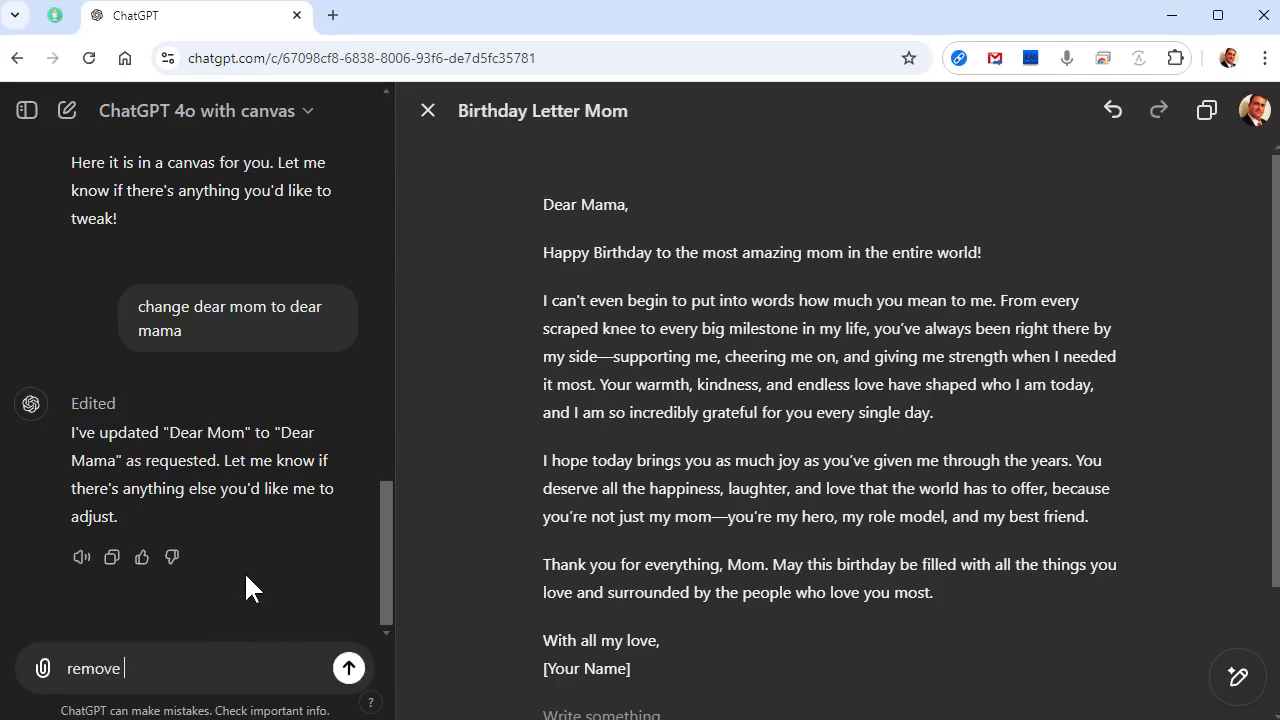
type("the em dashes and rewrite as")
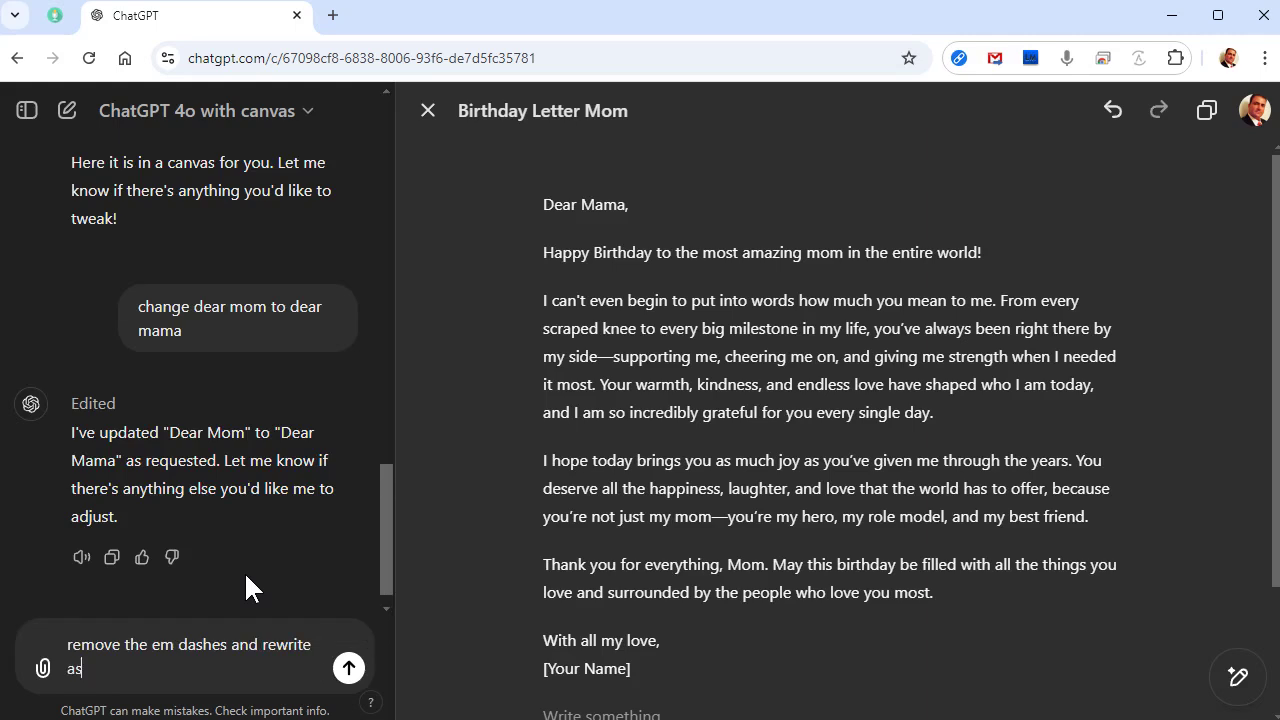
type(" complete sentences")
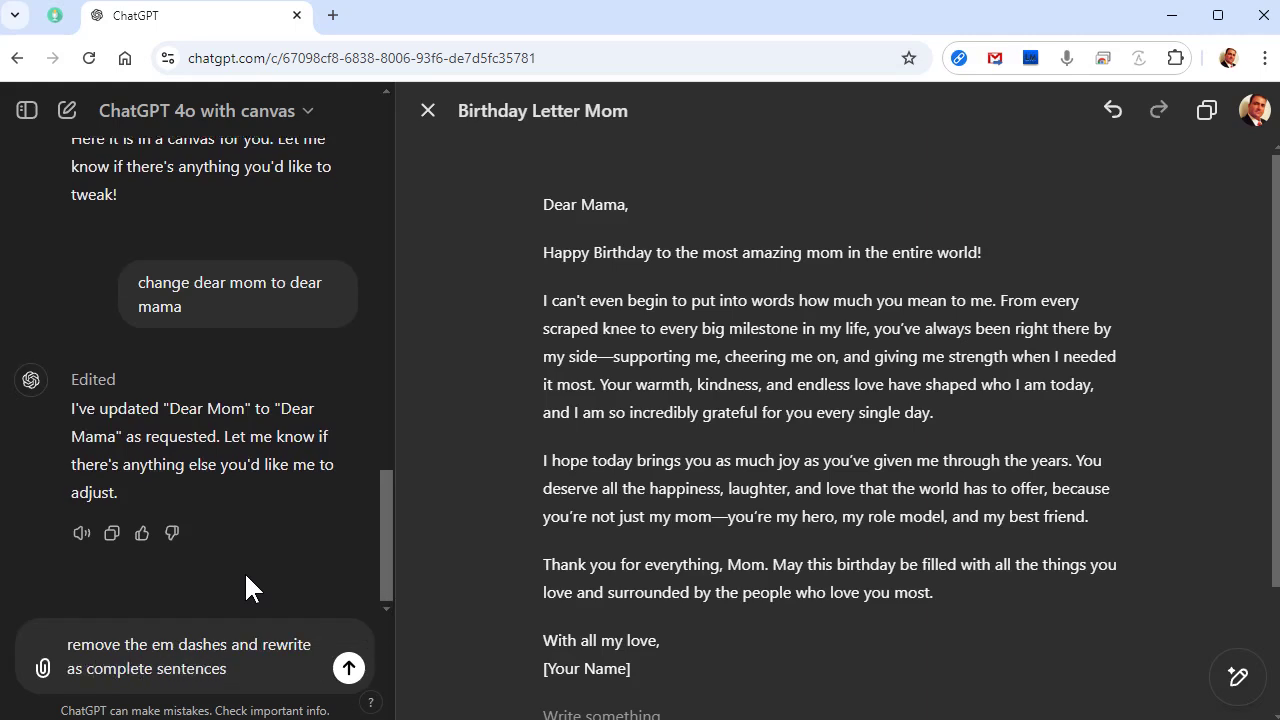
key("Return")
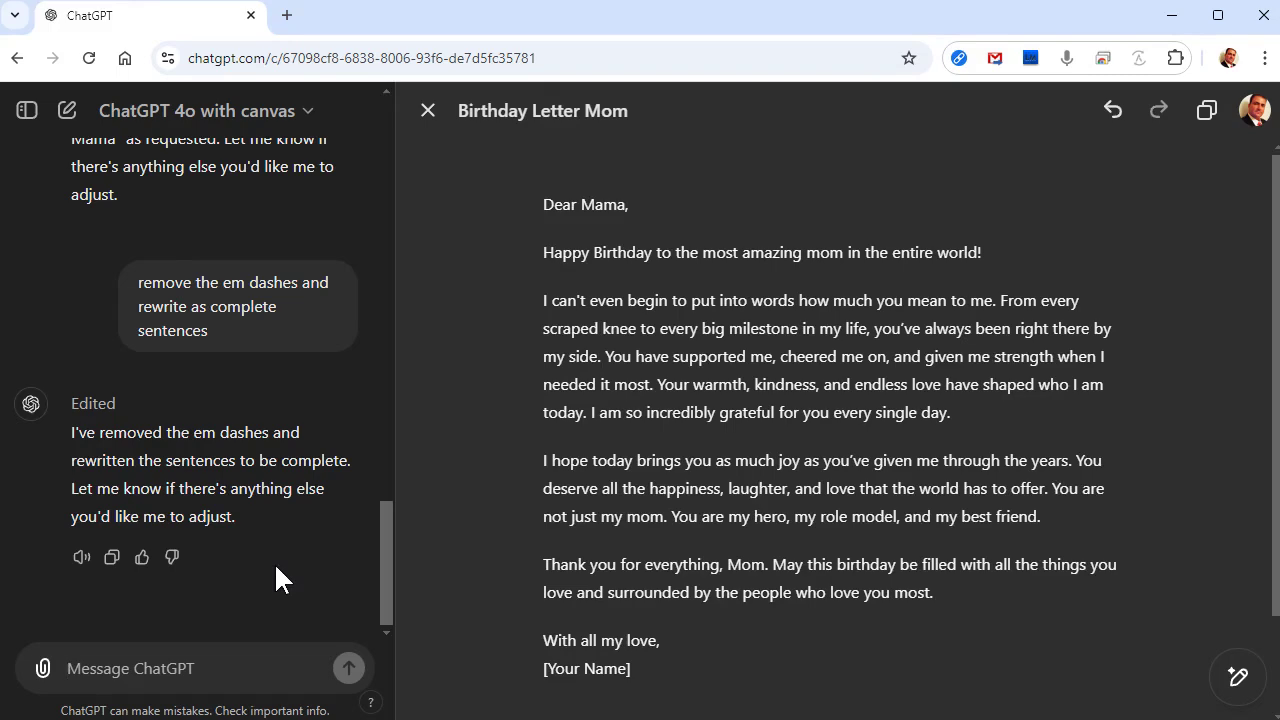
- Ask ChatGPT to delete the 'I hope today...' paragraph and sign the letter with the user's name
type("remove the ")
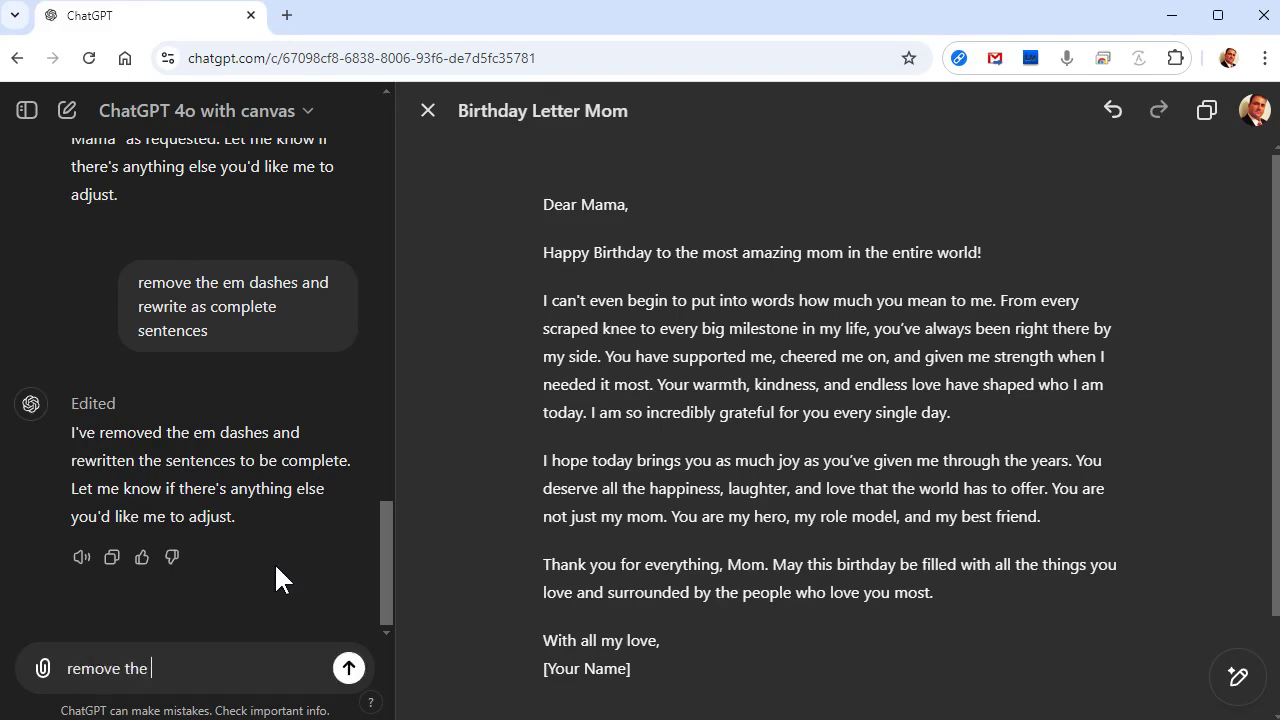
type("paragraph that s")
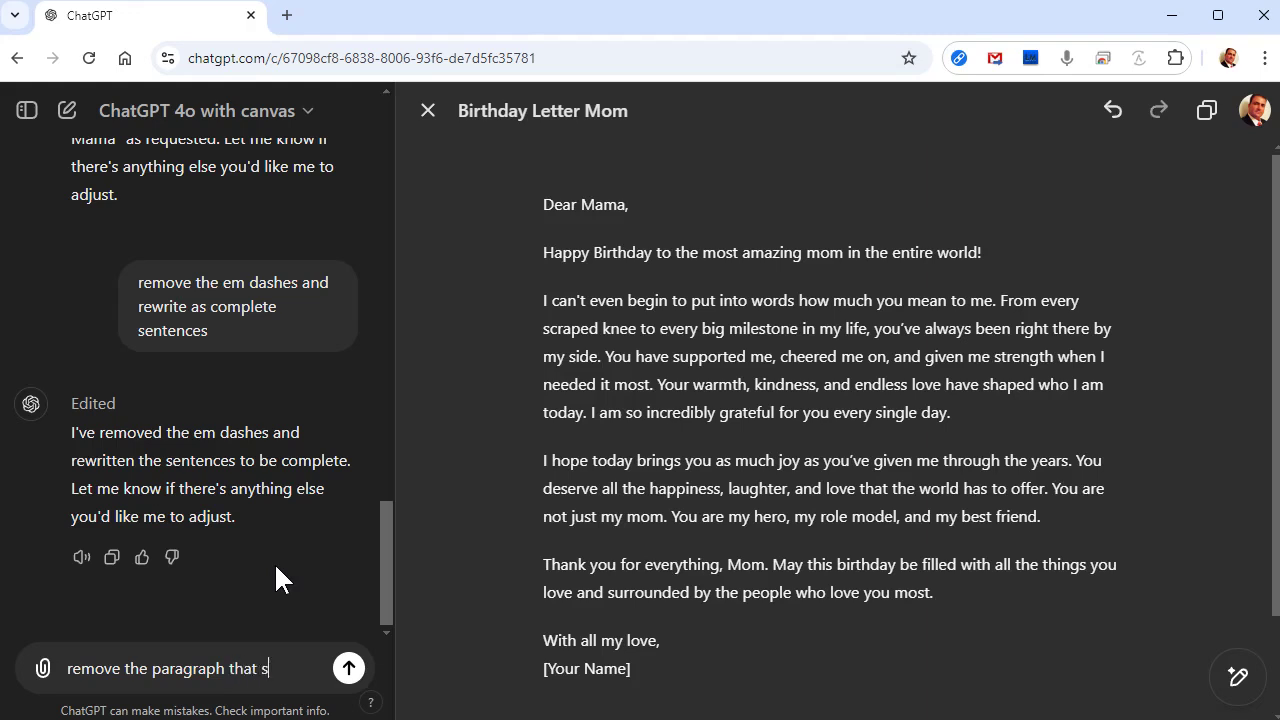
type("tarts with \"I ho")
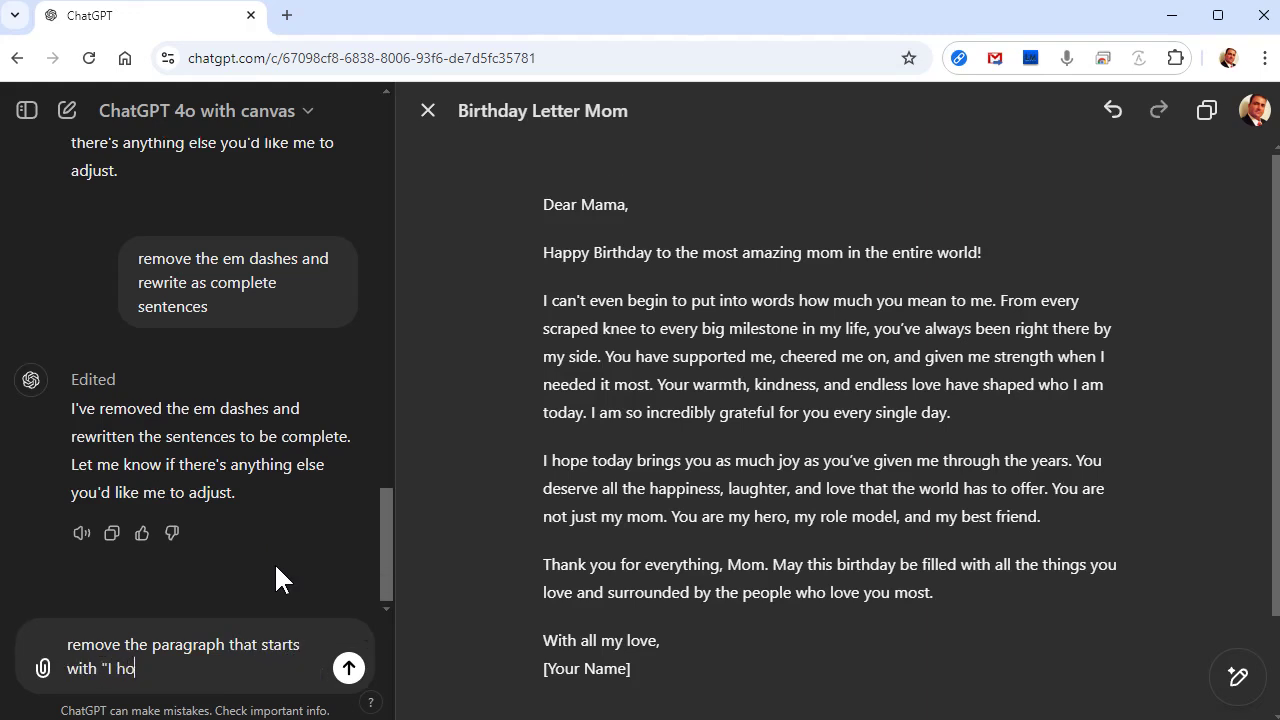
type("pe today...\"")
key("Return")
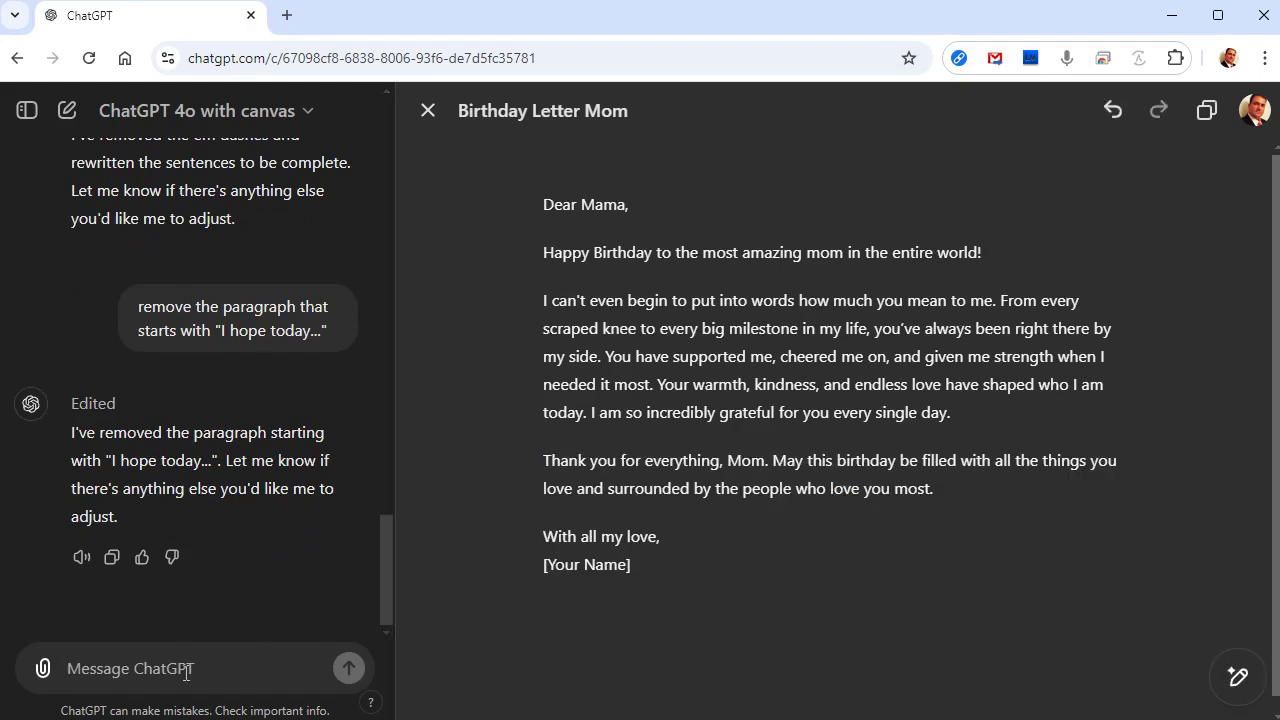
type("put my na")
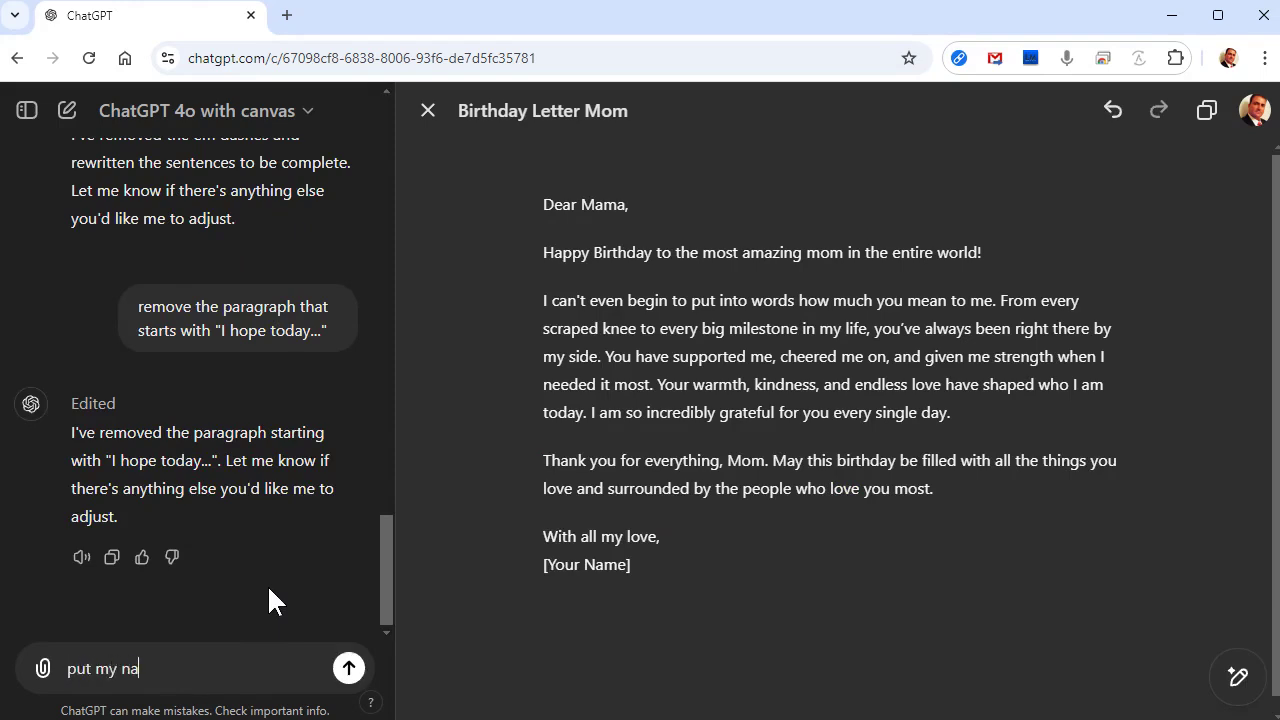
type("me on the bottom - Richard")
key("Return")
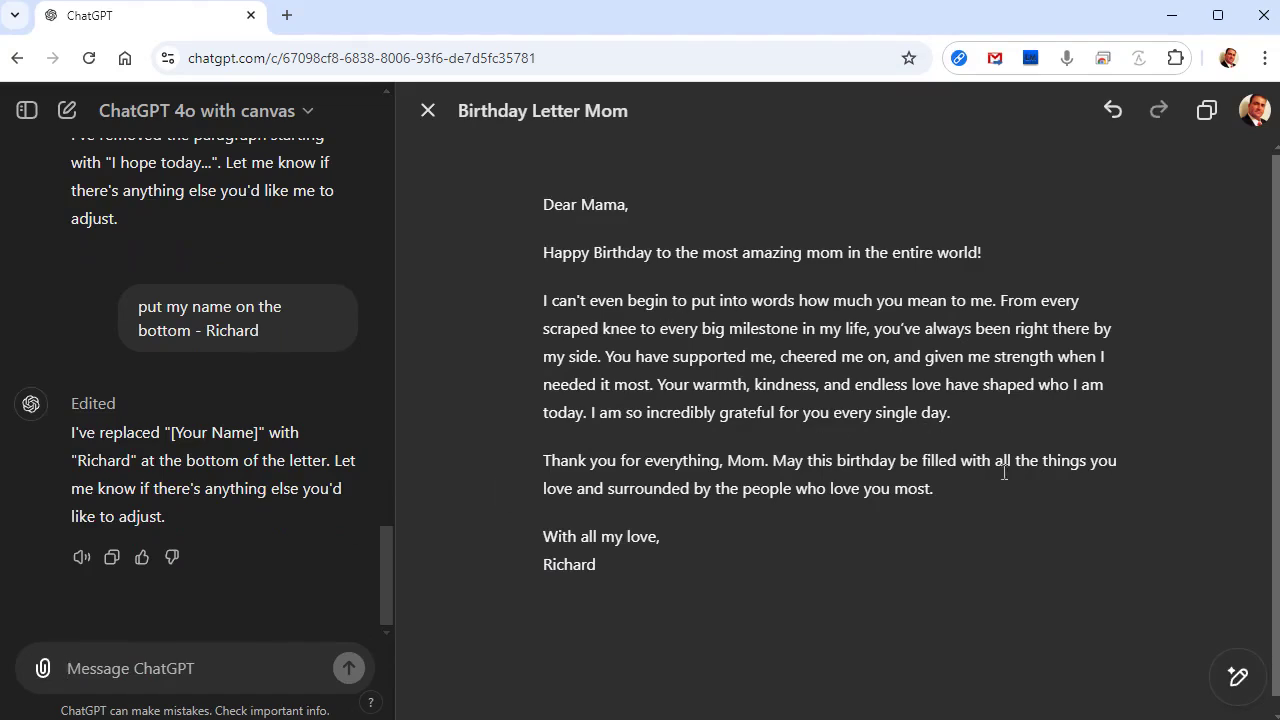
- In the canvas, change 'day.' to 'day!', make 'world!' 'world!!!', and split before 'You have supported me'
left_click(990, 419)
key("BackSpace")
type("!")
left_click(983, 252)
type("!!")
left_click(782, 358)
key("Return")
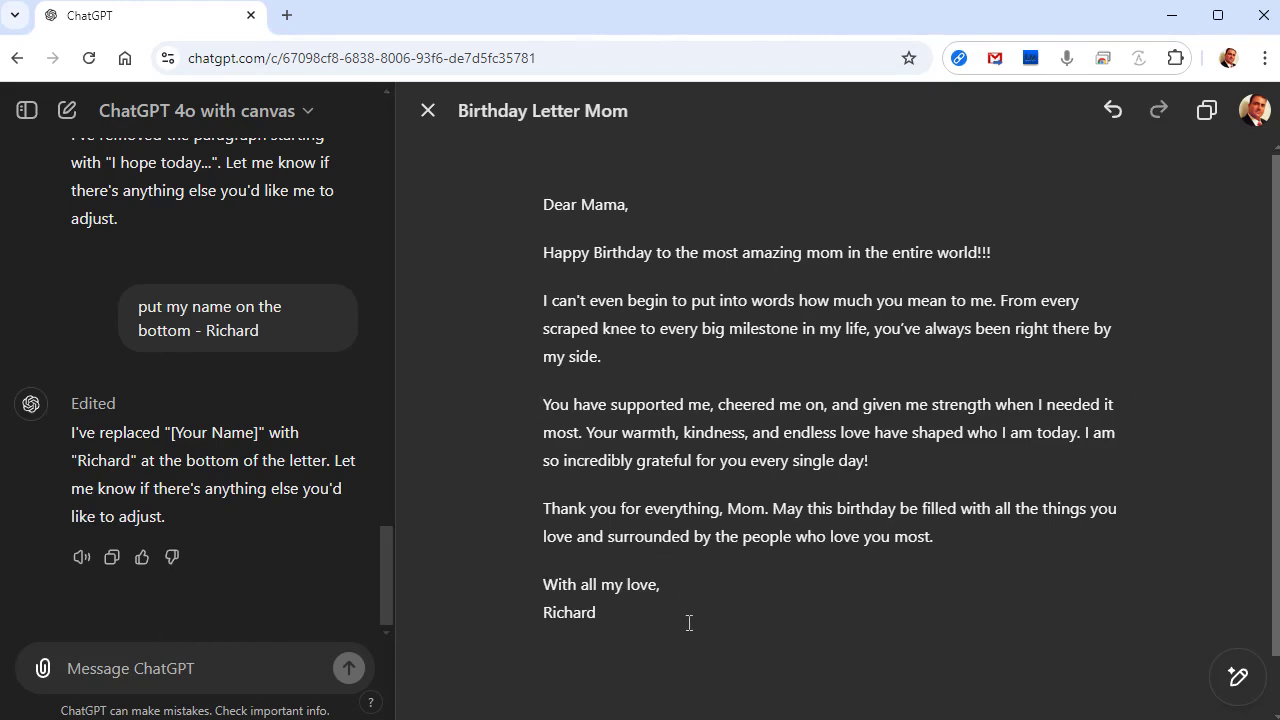
- Close the letter canvas and, in a new chat, dictate a request for a VBA two-Long adding function
left_click(428, 111)
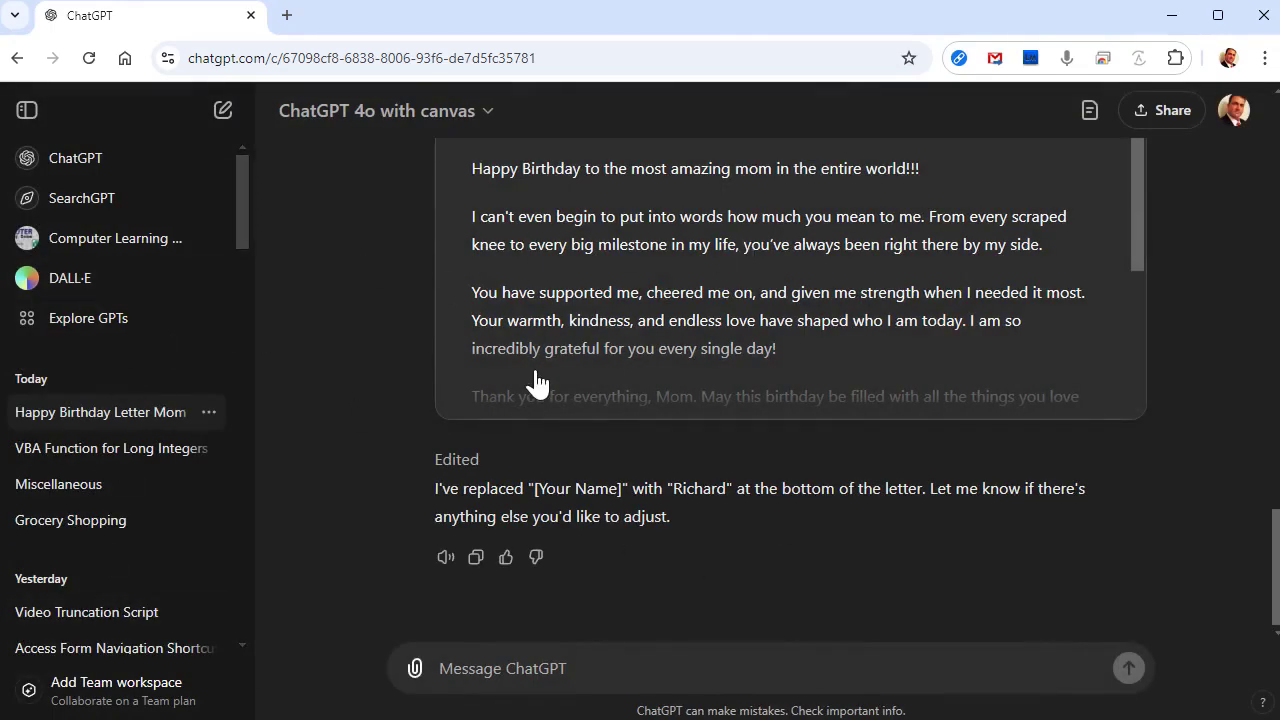
left_click(72, 166)
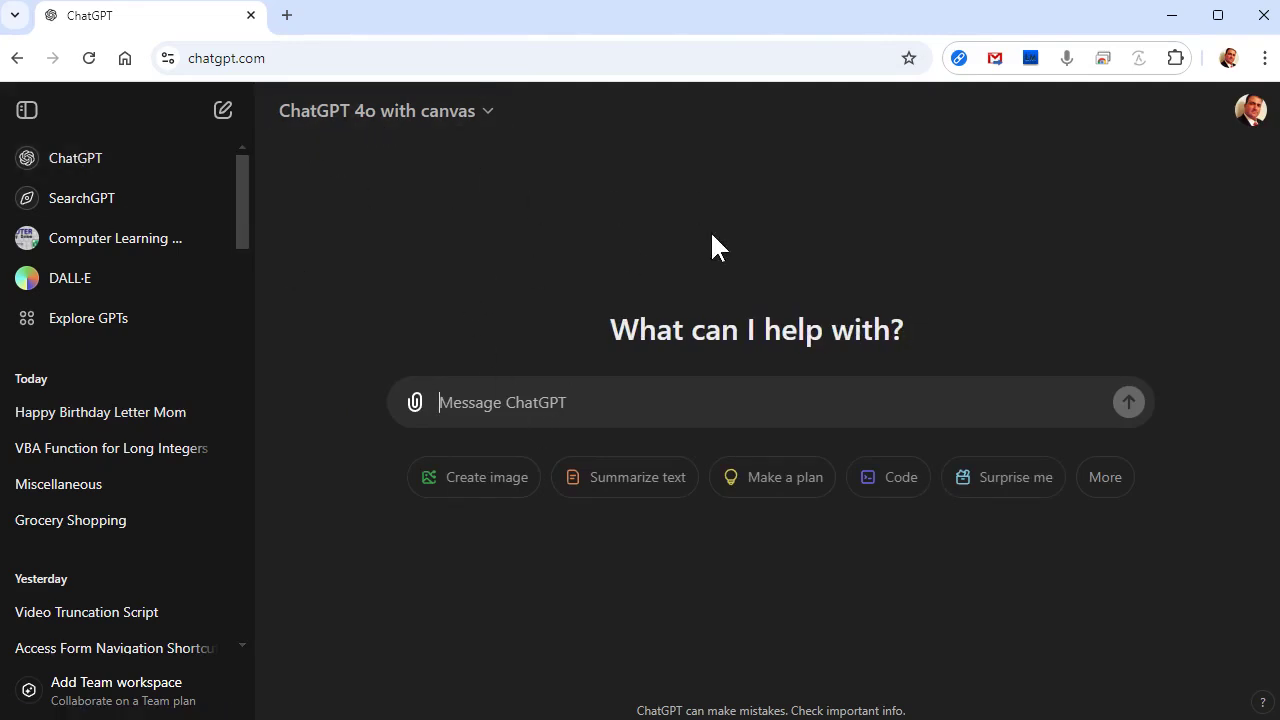
left_click(1068, 62)
left_click(205, 24)
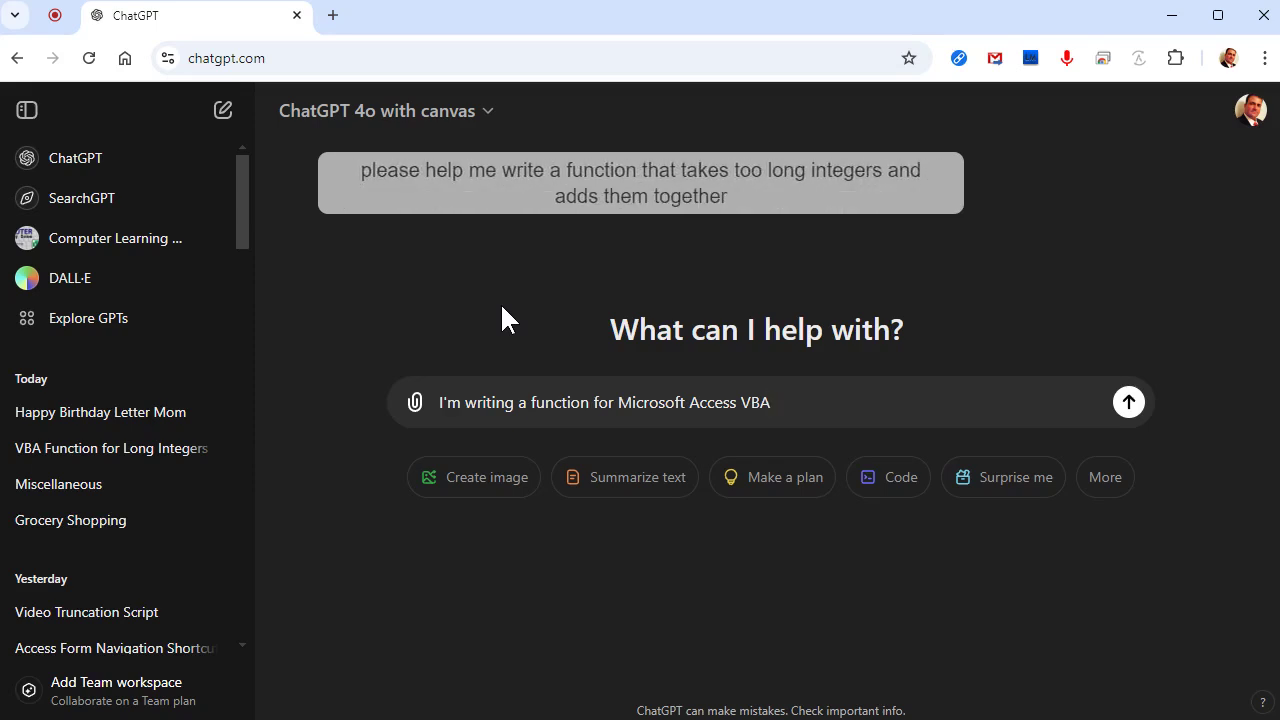
left_click(1067, 60)
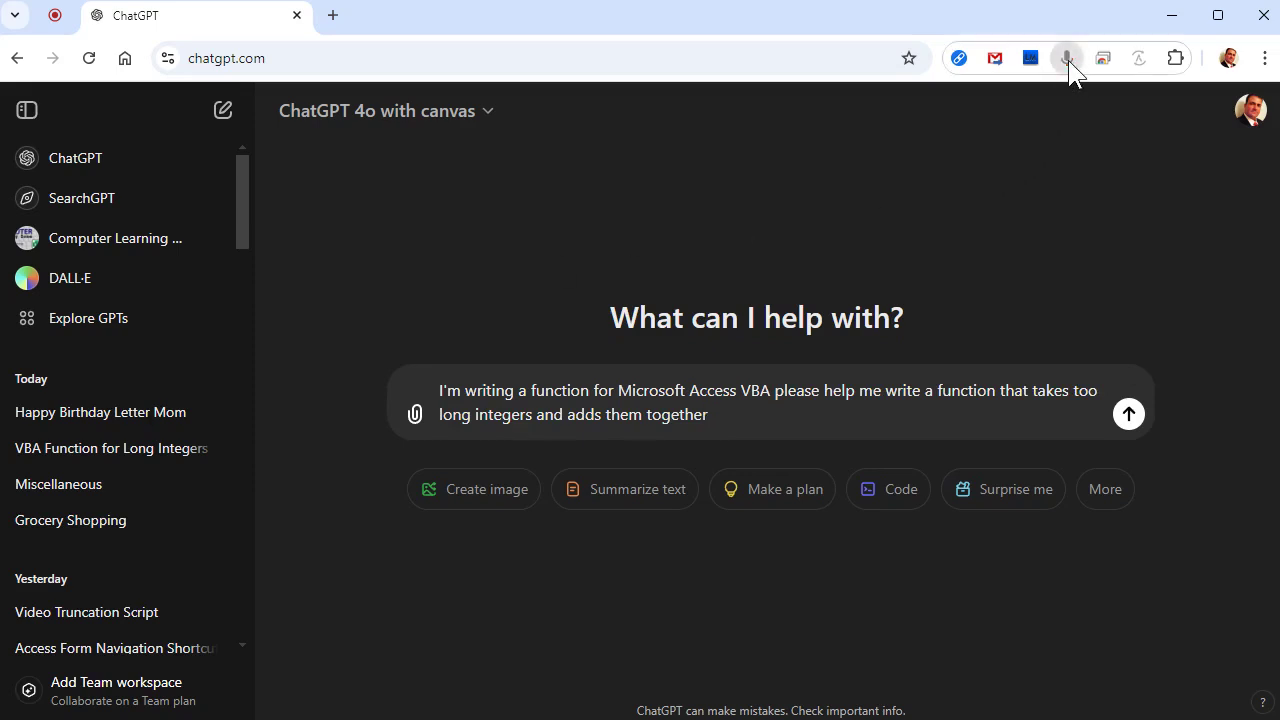
left_click(1128, 415)
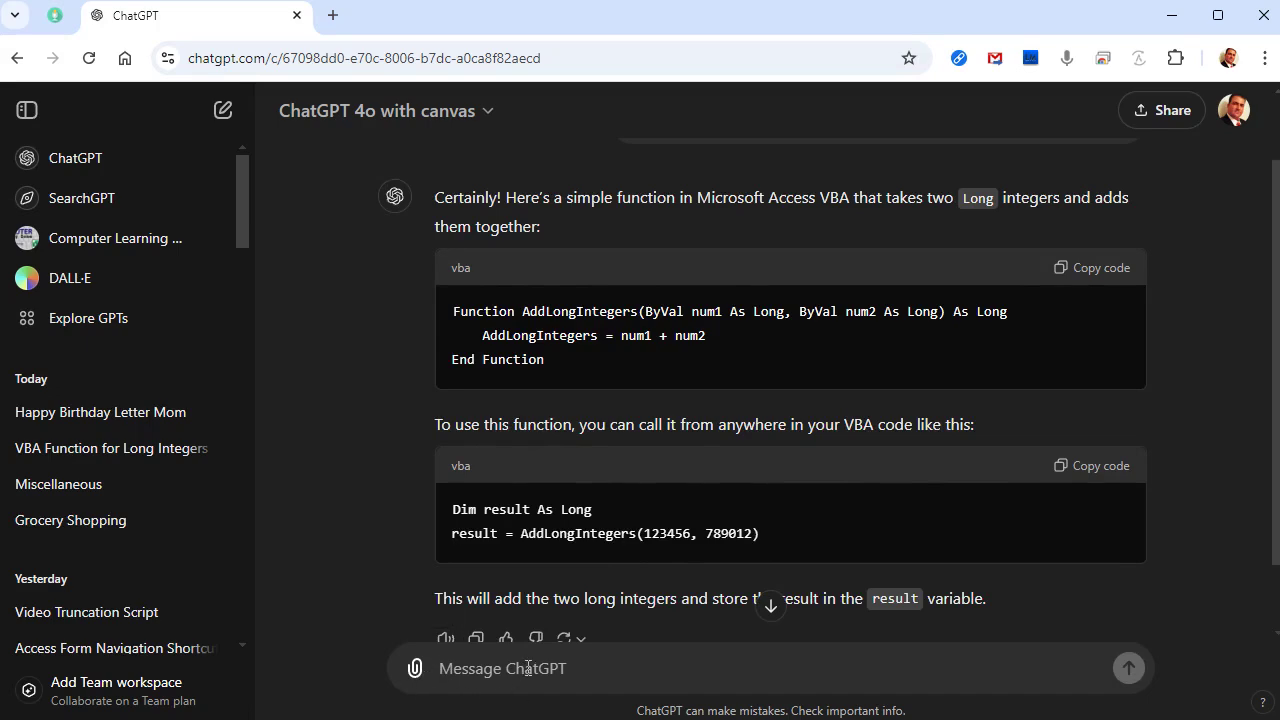
- Move the function into a canvas, rename it AddTwoNum, and rename its parameters N1 and N2
type("put the function in ")
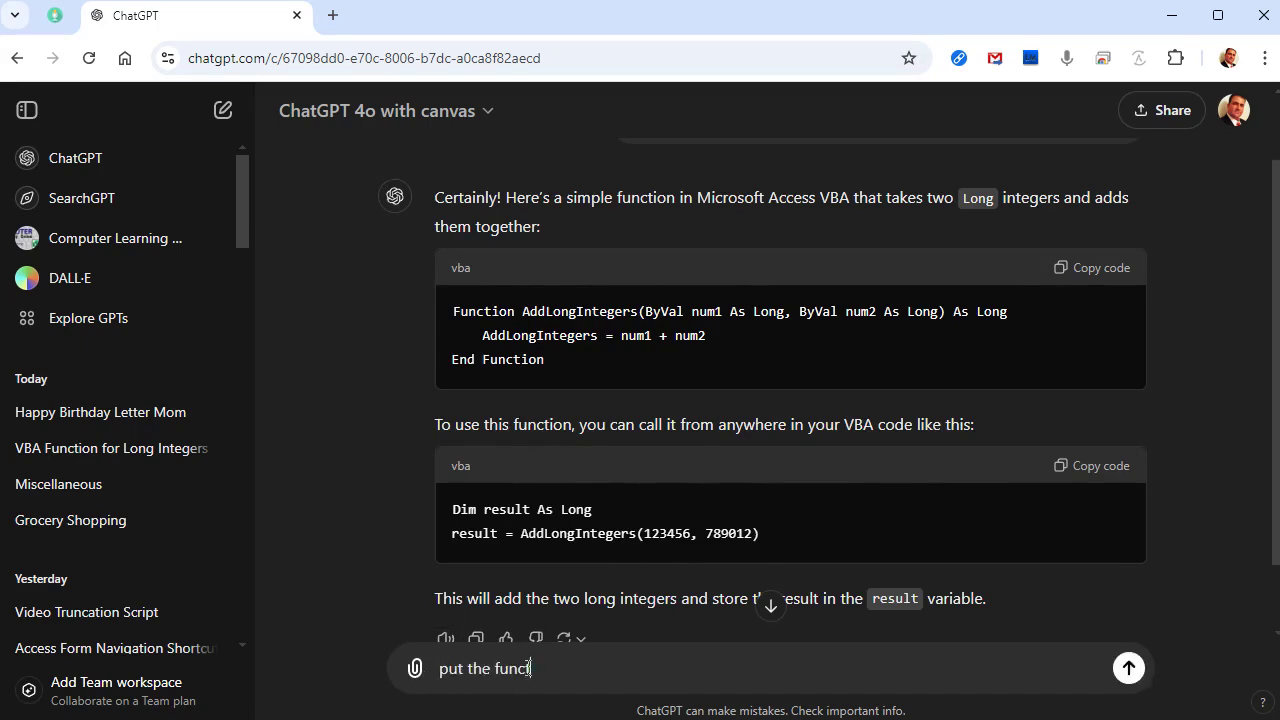
type("a canvas please")
key("Return")
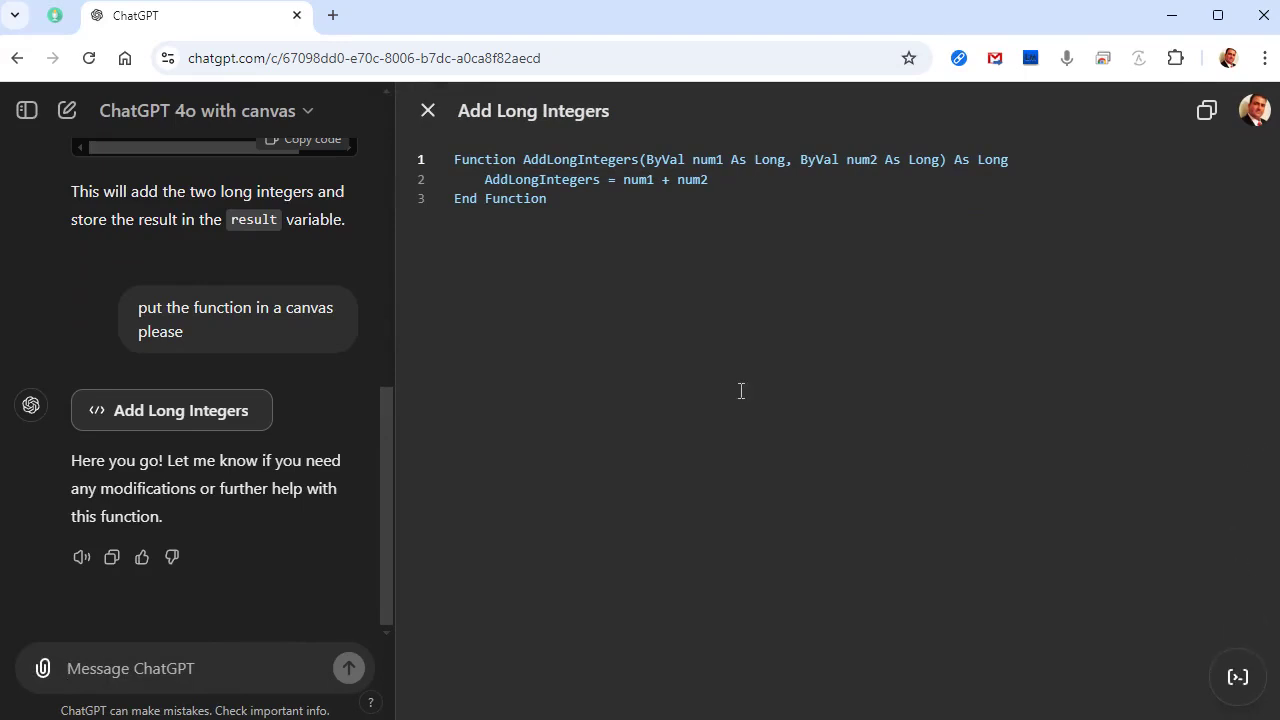
type("change the n")
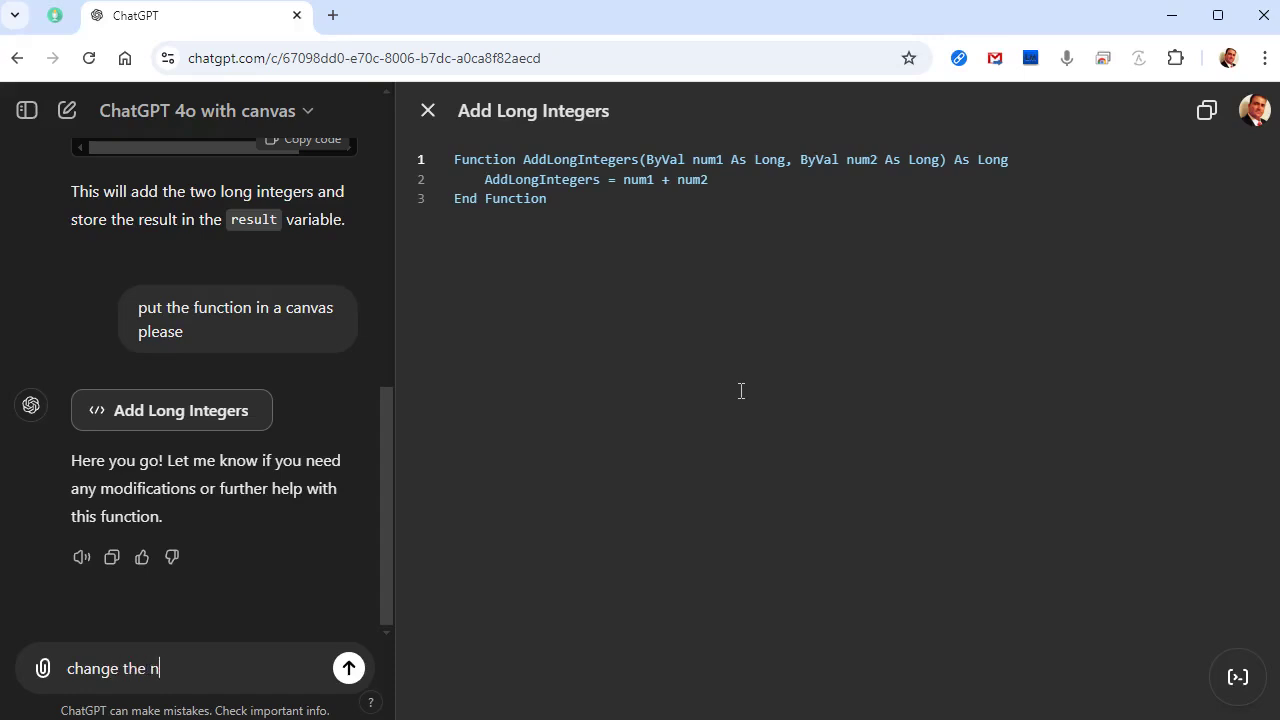
type("ame of the function to ")
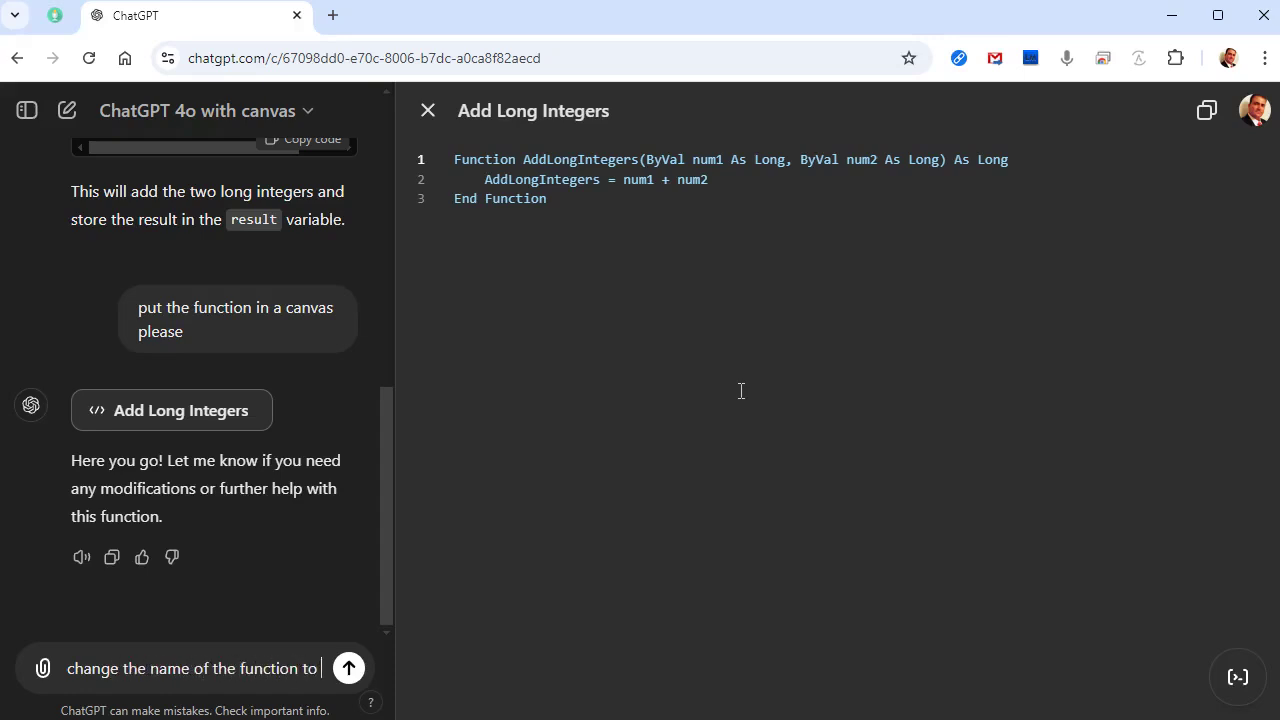
type("AddTwoNum")
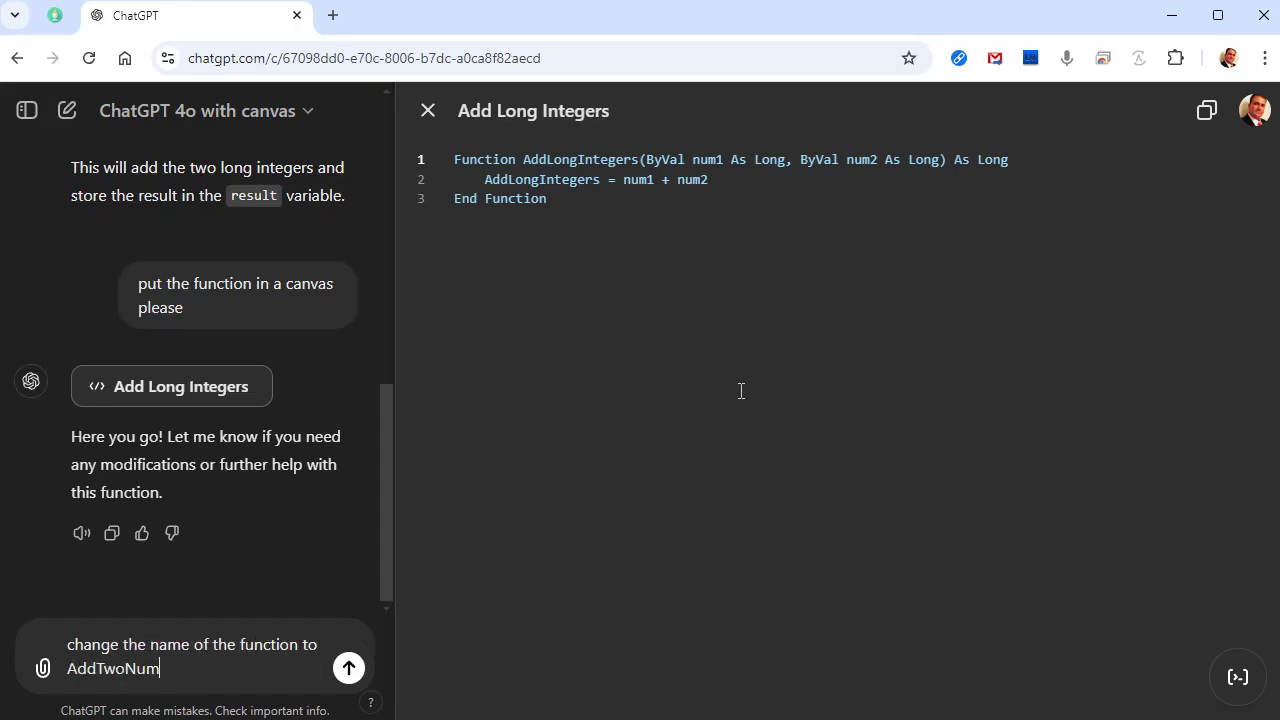
key("Return")
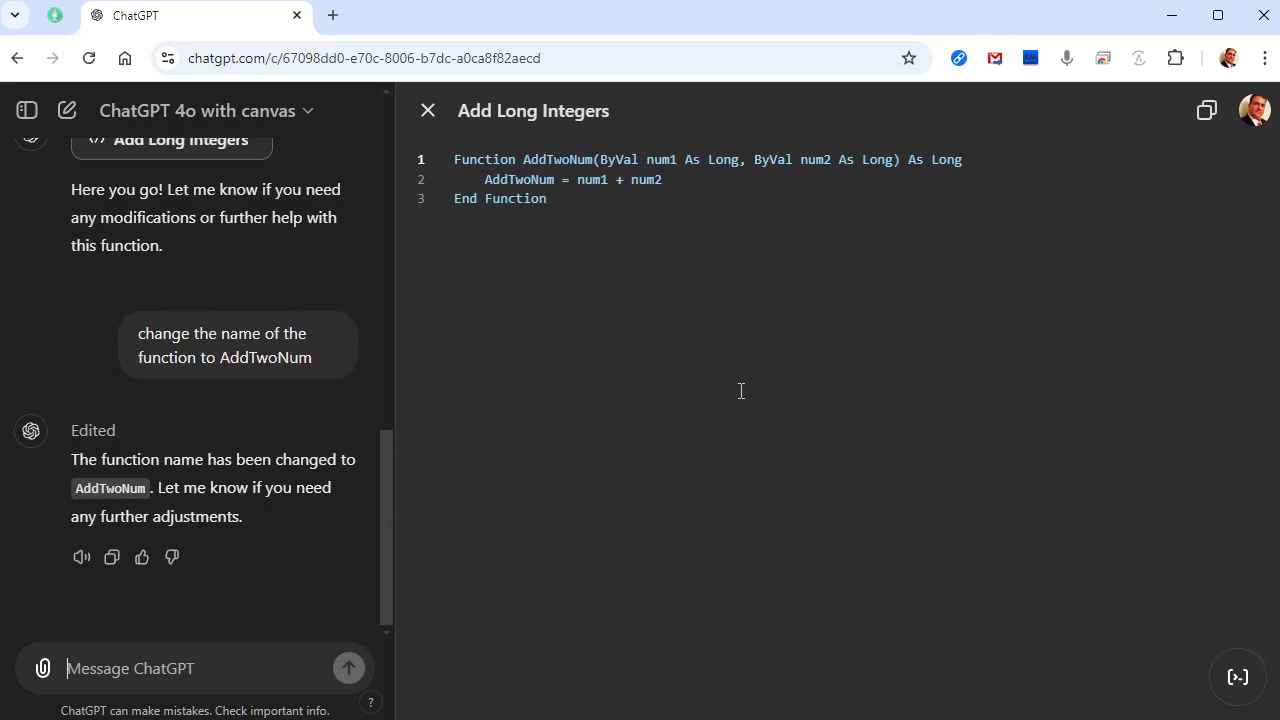
type("change the")
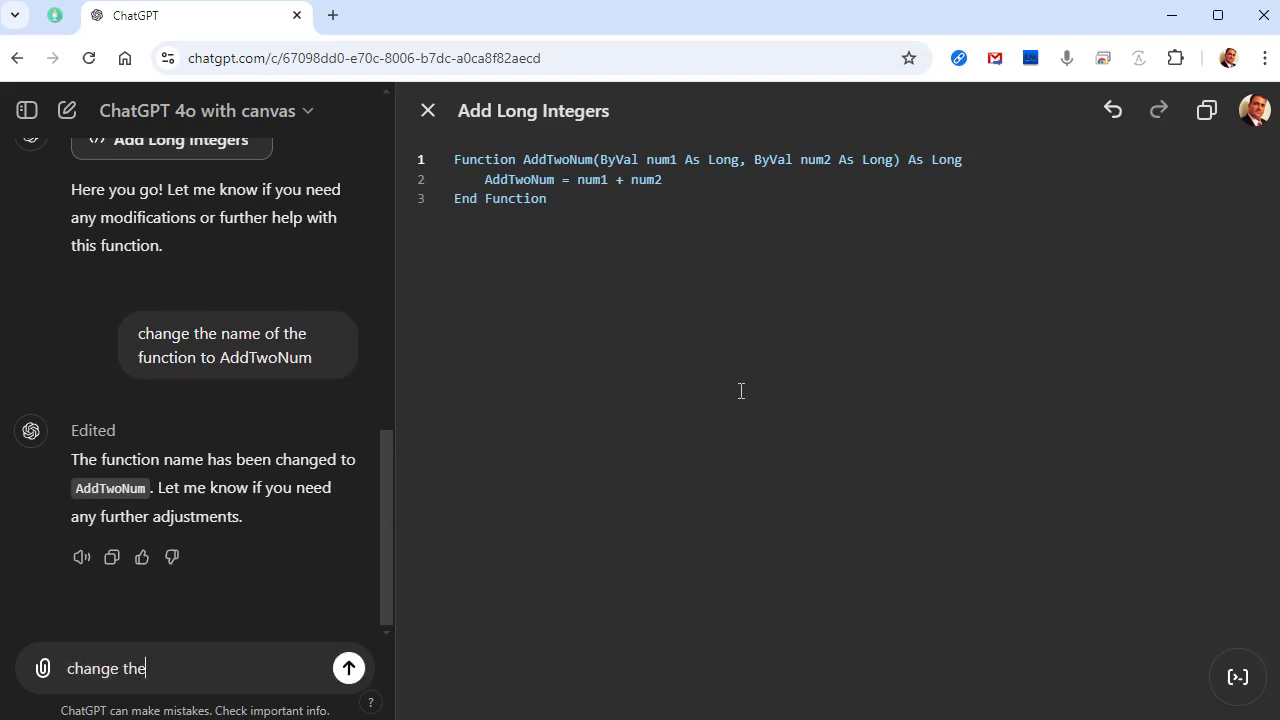
type(" variables to N1 and N2")
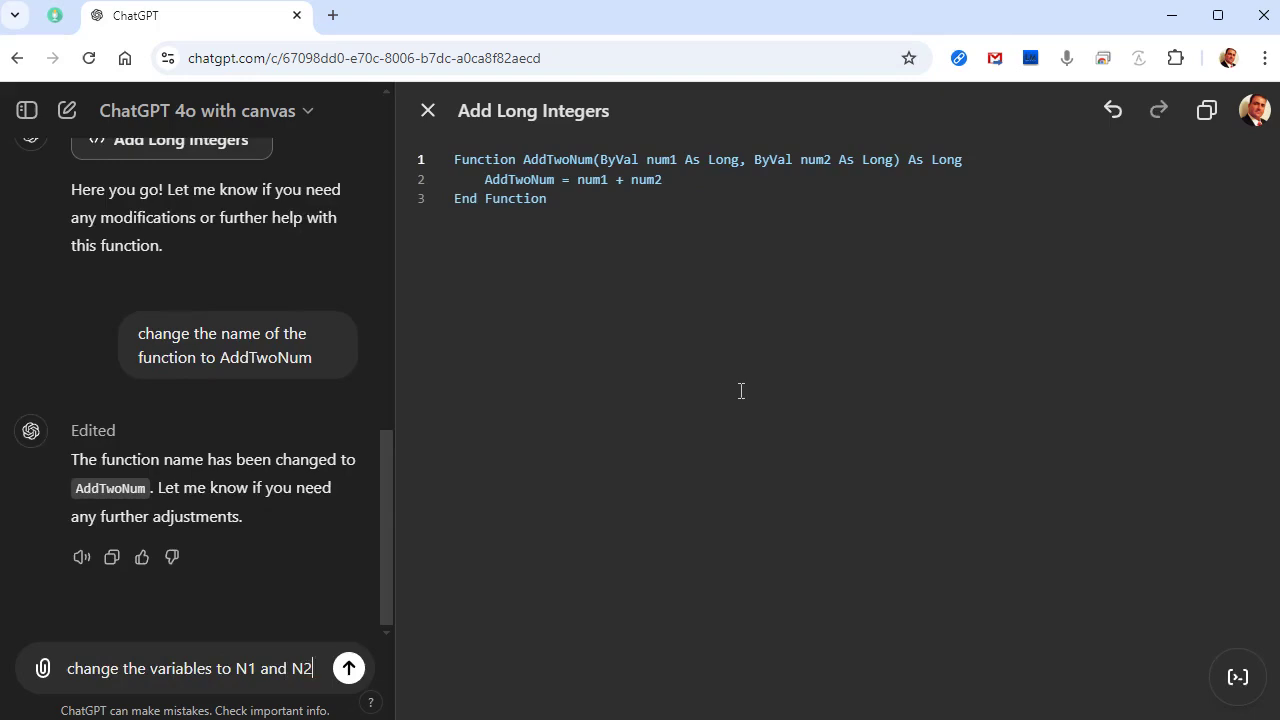
key("Return")
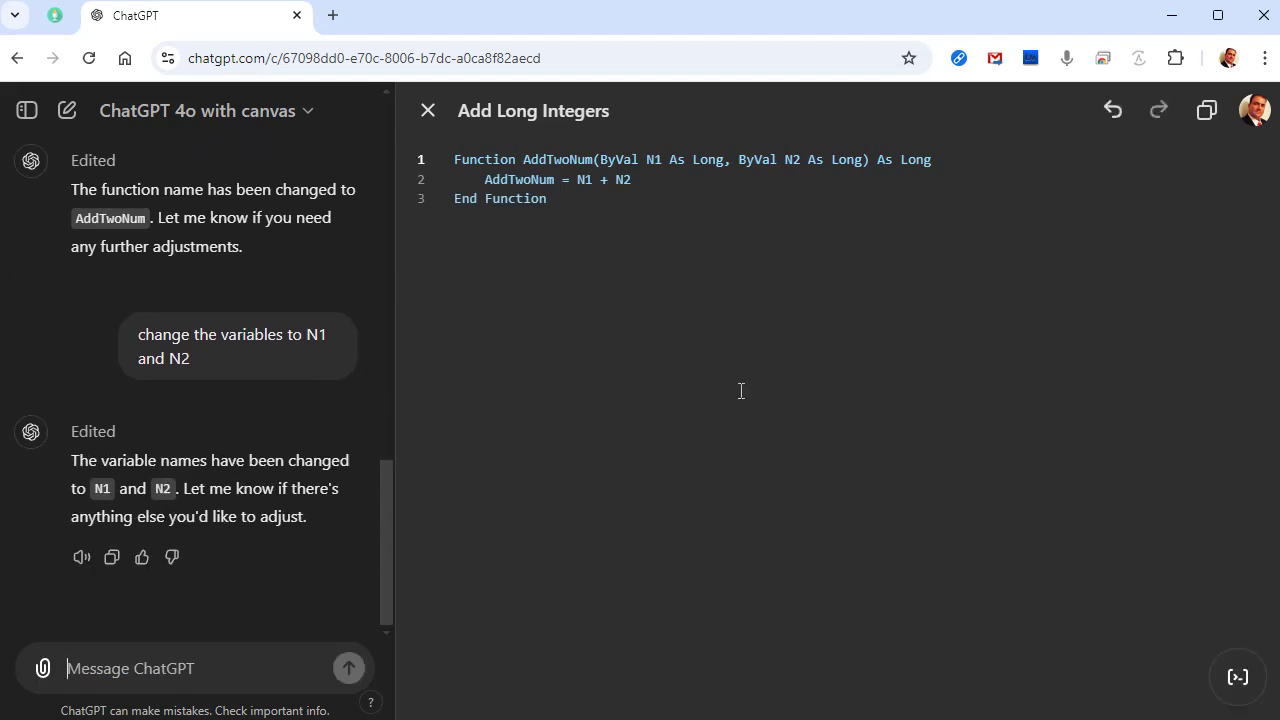
- Have ChatGPT add error handling to AddTwoNum, then close the code canvas
type("add error handling")
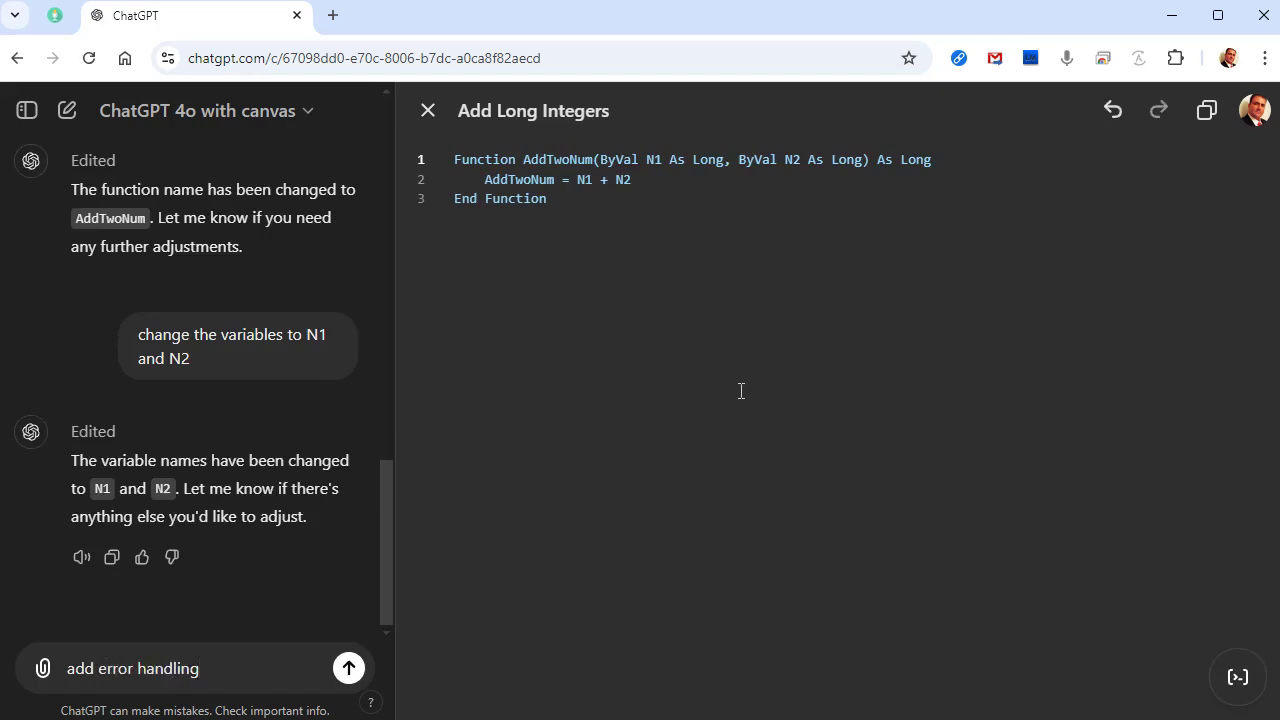
key("Return")
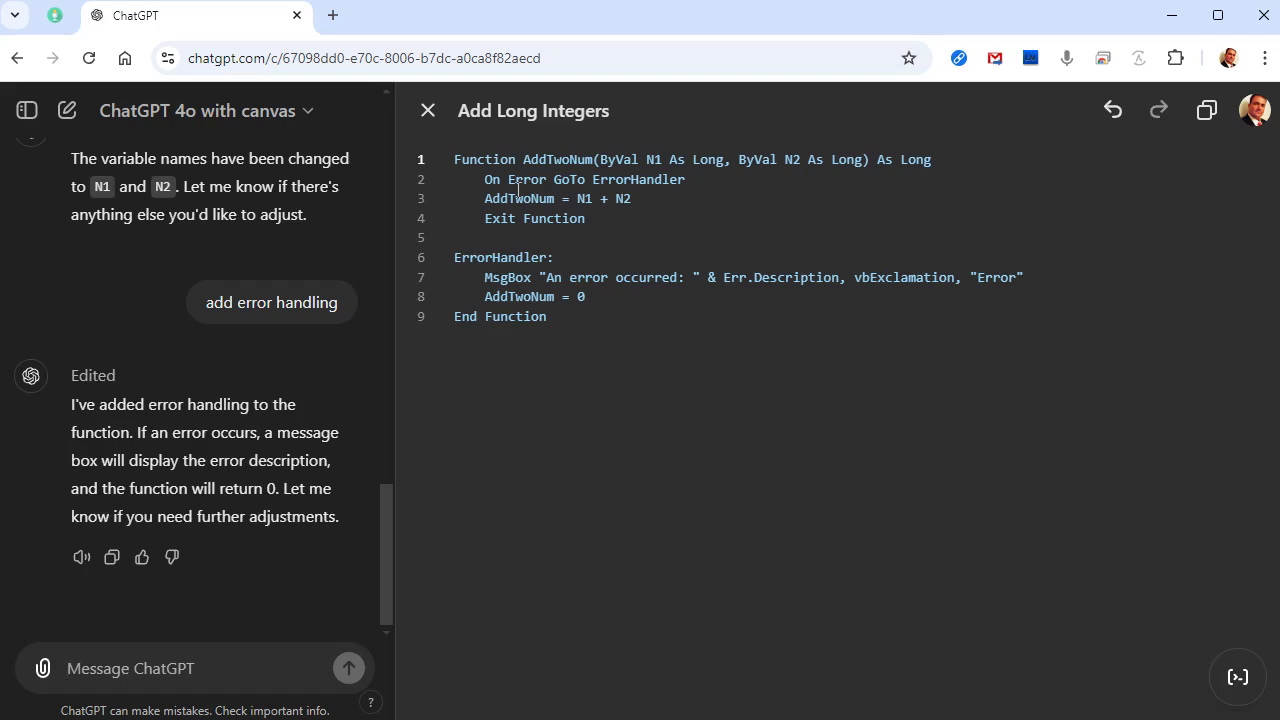
left_click(428, 112)
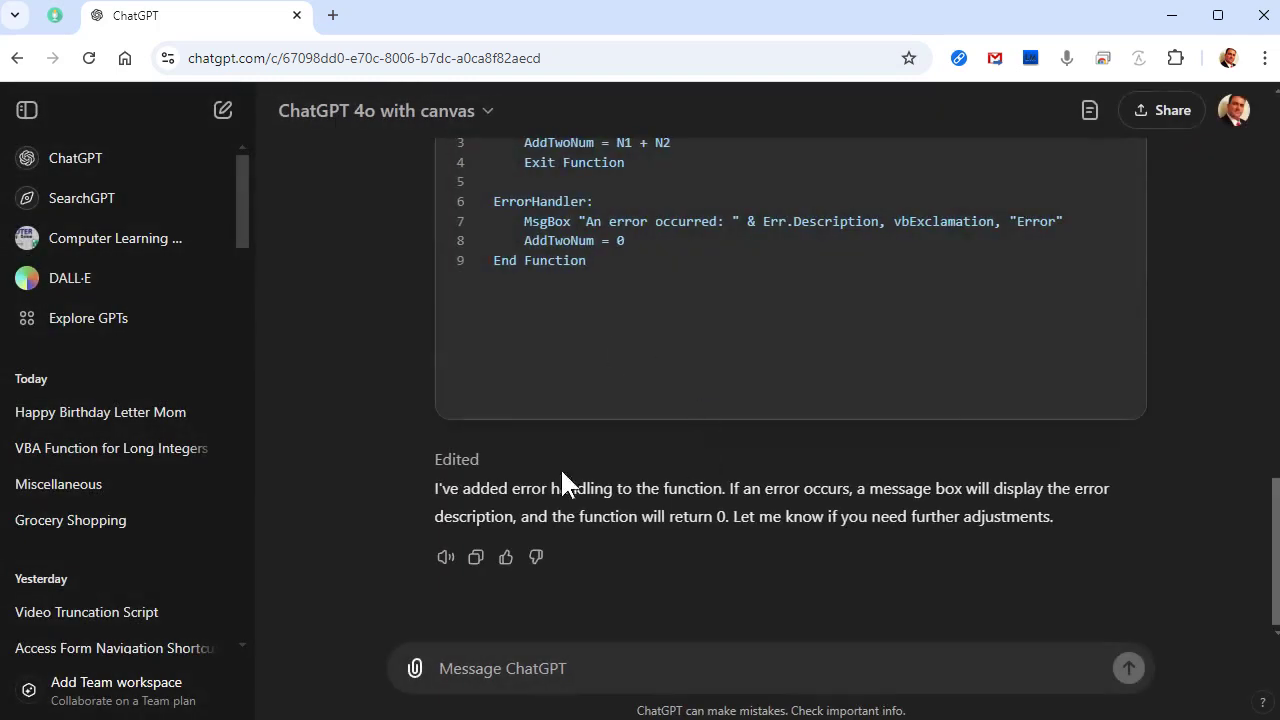
- In a new chat, dictate a request for a VBA dice-rolling function taking number of rolls and die type
left_click(103, 172)
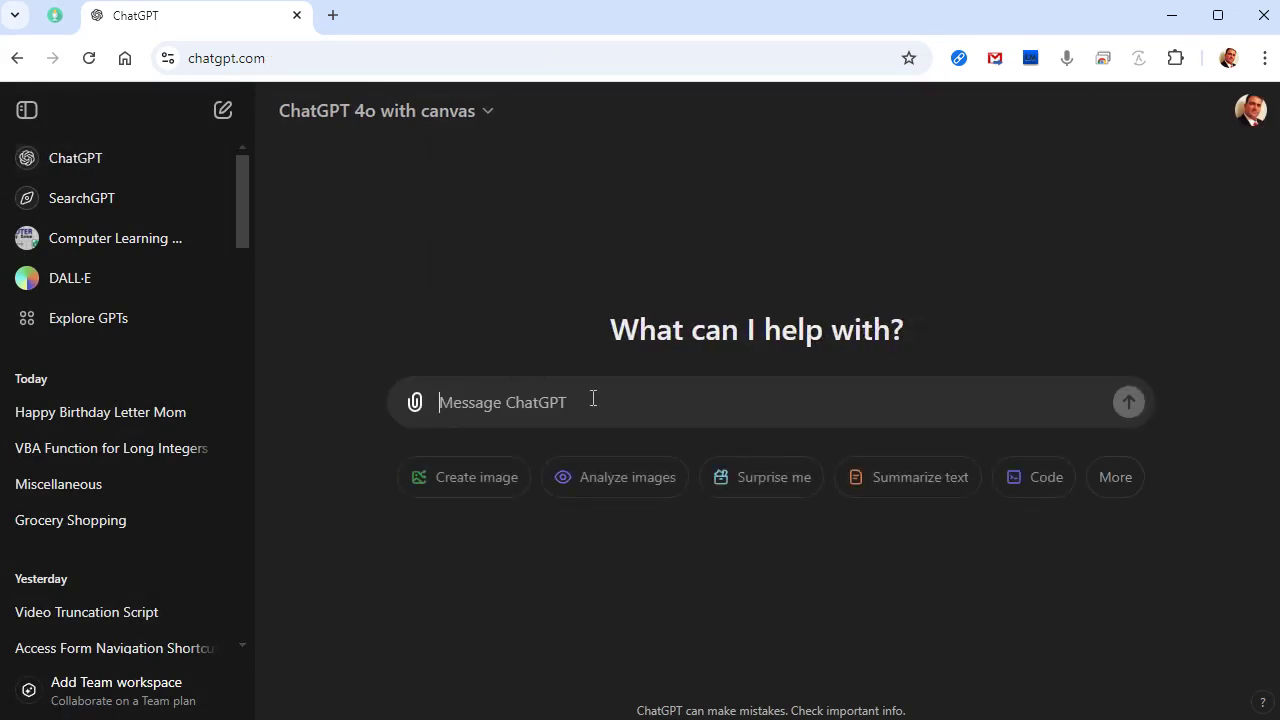
left_click(1066, 58)
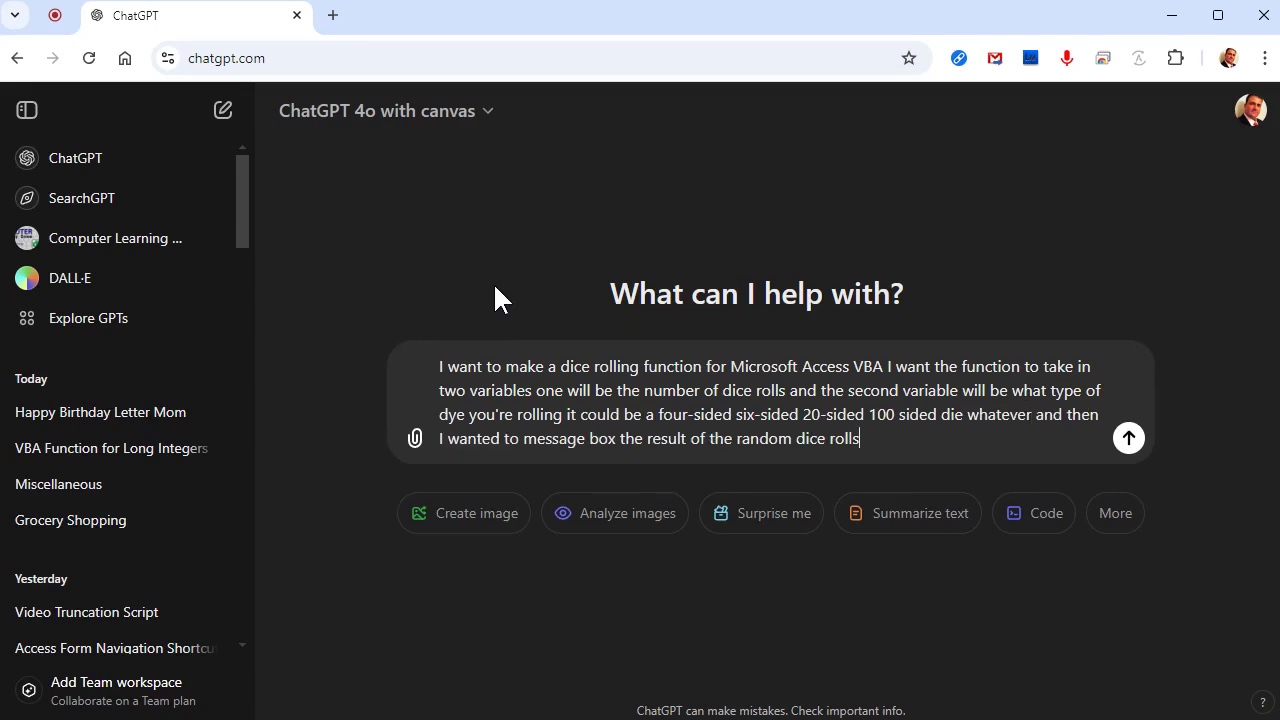
key("Return")
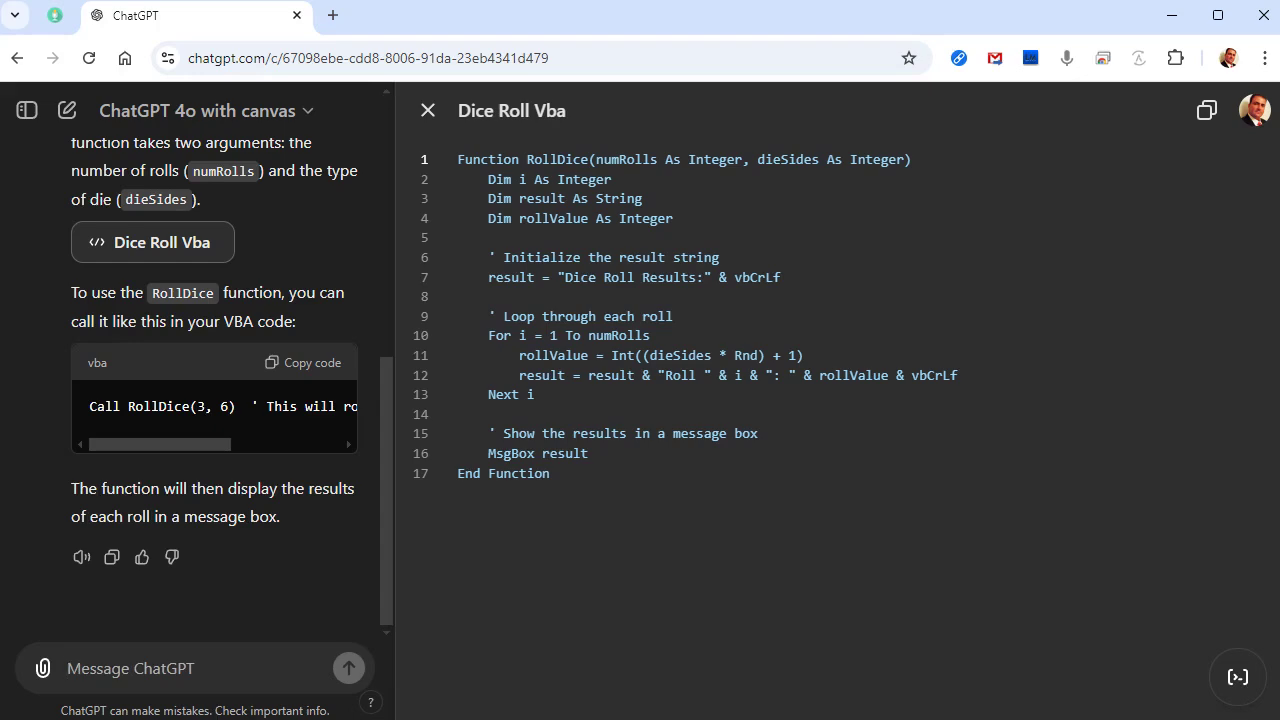
- Send the follow-up "you forgot to randomize" so RollDice gets a Randomize call before the roll loop
type("you forgot to randomize")
key("Return")
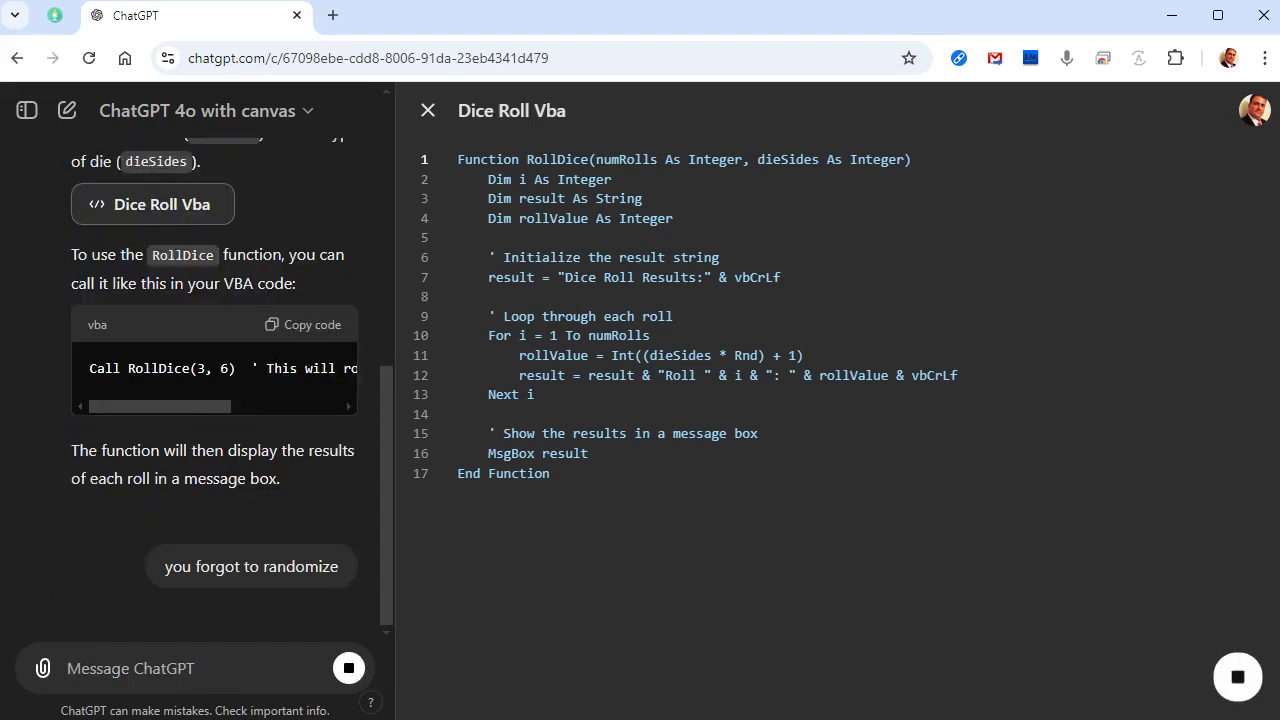